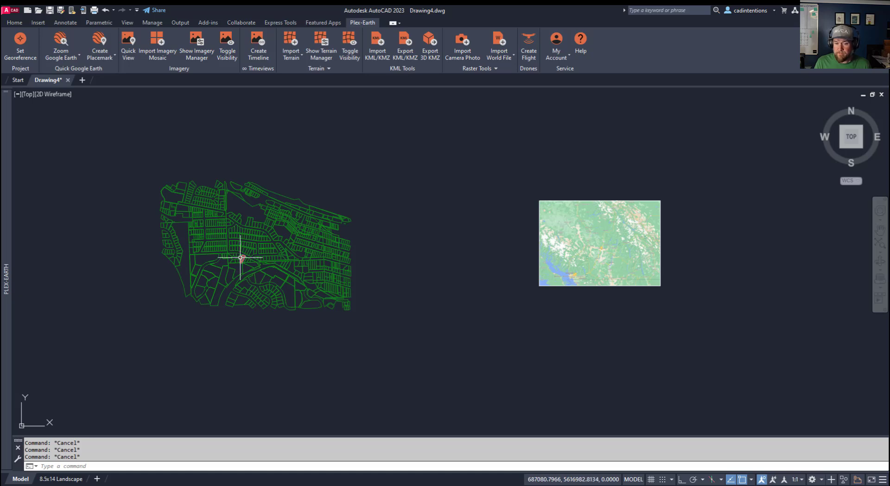
Step: Examine the parcel linework, the red highlighted lot and the separate regional map image in model space
{"action": "scroll", "coordinate": [241, 256], "scroll_direction": "up", "scroll_amount": 4}
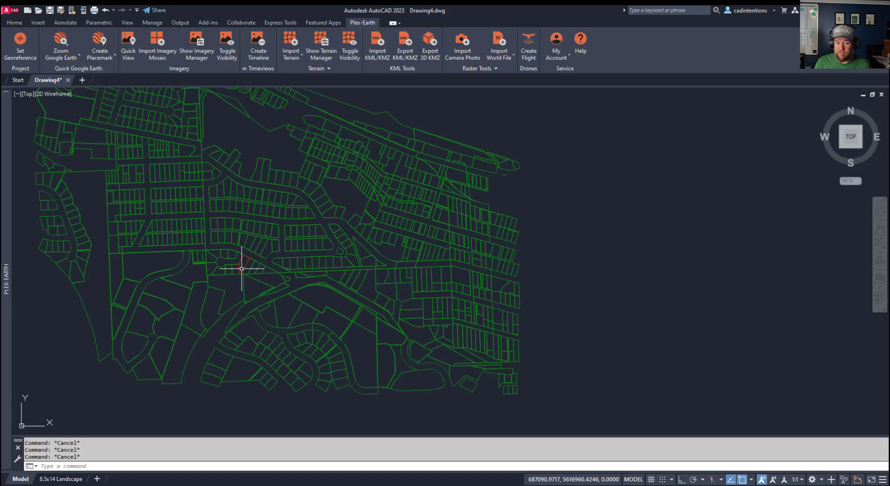
{"action": "left_click", "coordinate": [245, 267]}
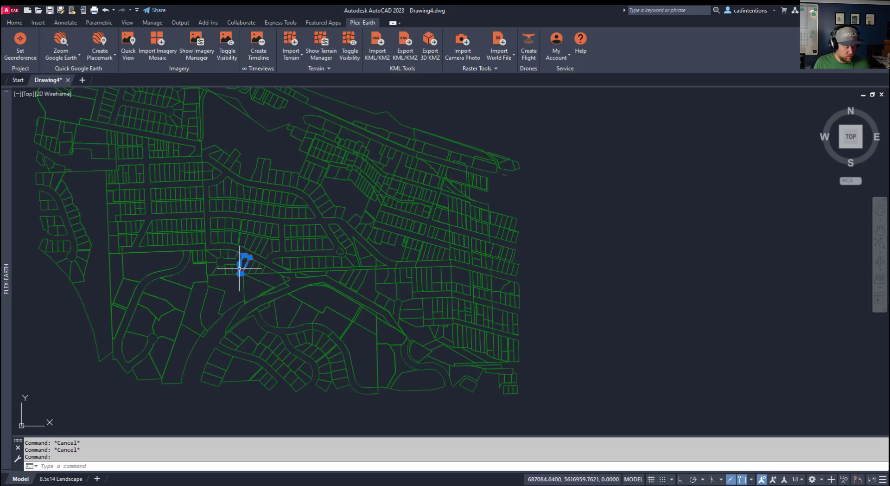
{"action": "key", "text": "Escape"}
{"action": "key", "text": "Escape"}
{"action": "scroll", "coordinate": [244, 279], "scroll_direction": "down", "scroll_amount": 4}
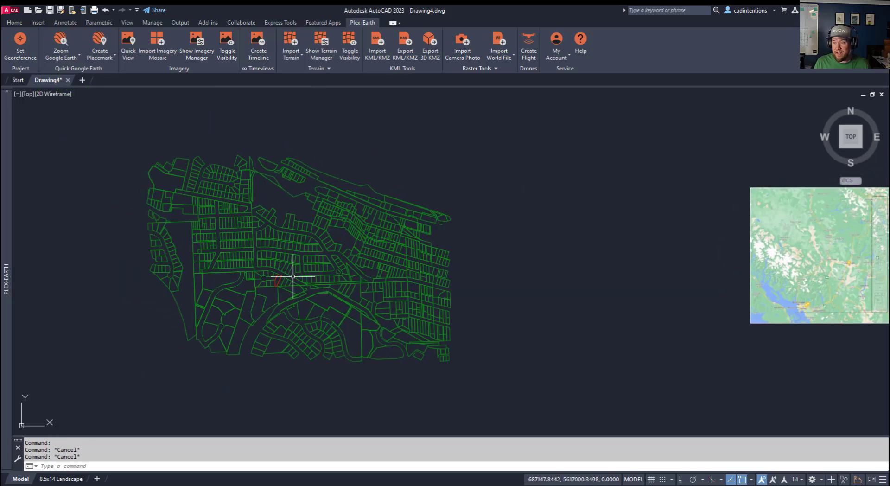
{"action": "scroll", "coordinate": [565, 267], "scroll_direction": "up", "scroll_amount": 4}
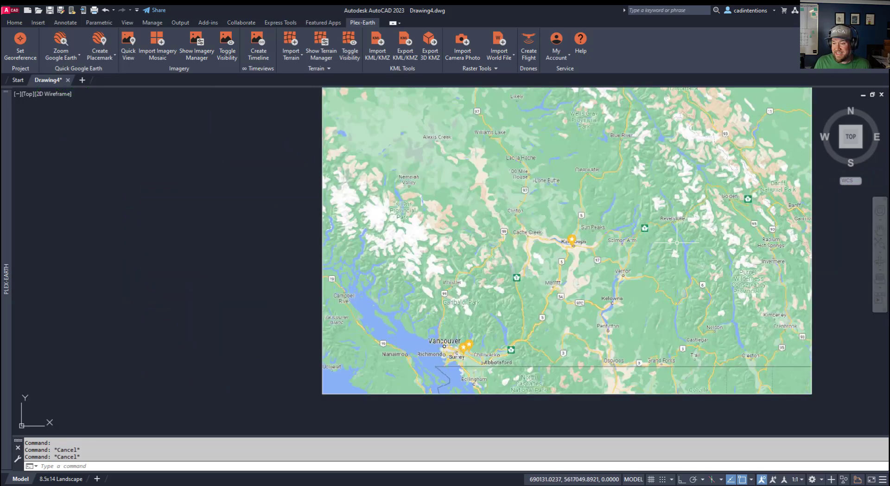
{"action": "scroll", "coordinate": [459, 302], "scroll_direction": "down", "scroll_amount": 3}
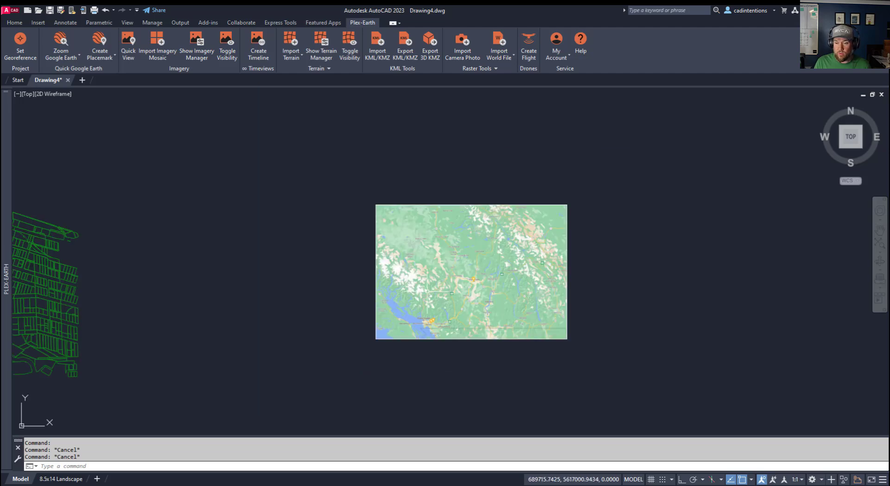
{"action": "middle_click_drag", "start_coordinate": [285, 292], "coordinate": [375, 281]}
Step: Turn on the aerial imagery mosaic over the parcels and inspect the area around the red lot
{"action": "mouse_move", "coordinate": [13, 275]}
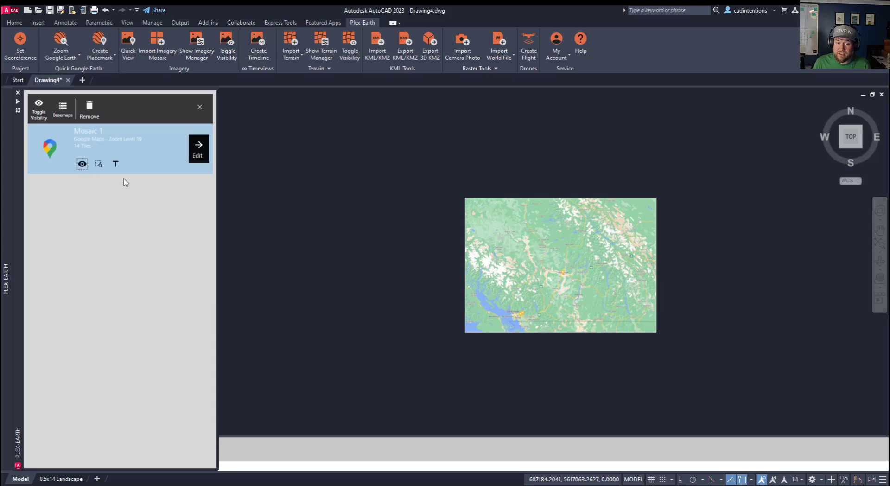
{"action": "mouse_move", "coordinate": [239, 209]}
{"action": "middle_mouse_down"}
{"action": "mouse_move", "coordinate": [447, 225]}
{"action": "mouse_move", "coordinate": [372, 254]}
{"action": "middle_mouse_up"}
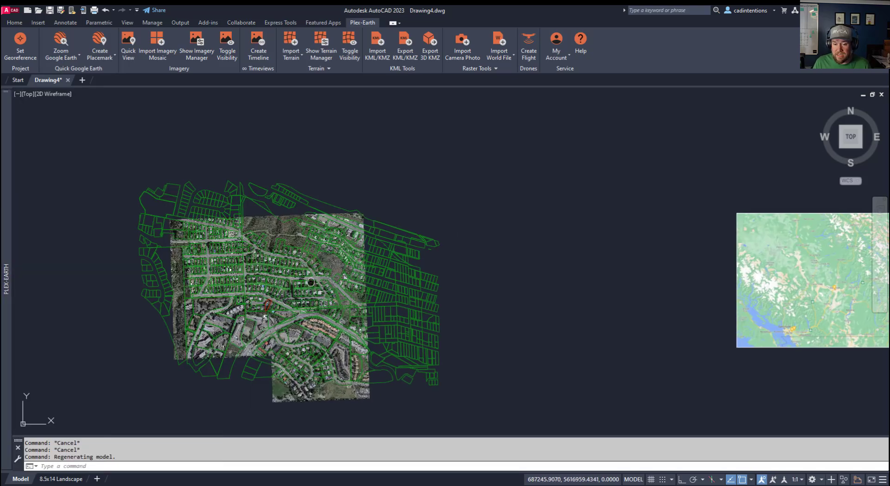
{"action": "scroll", "coordinate": [338, 299], "scroll_direction": "up", "scroll_amount": 6}
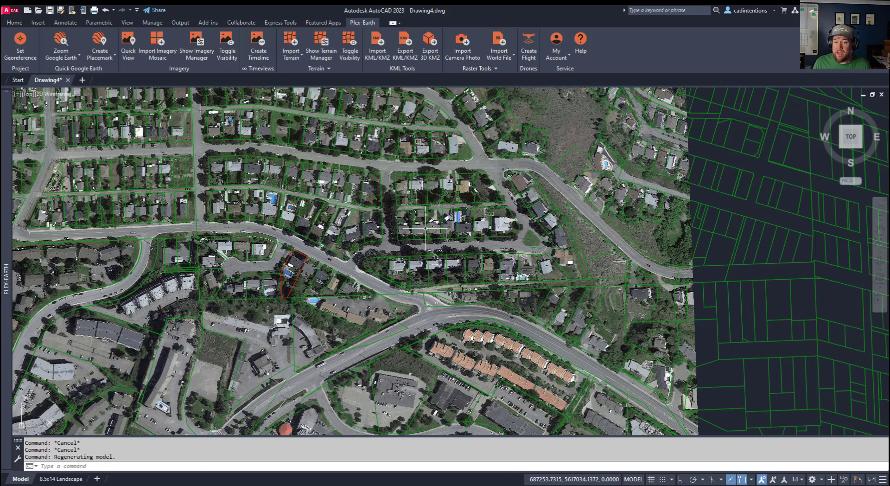
{"action": "key", "text": "Escape"}
{"action": "key", "text": "Escape"}
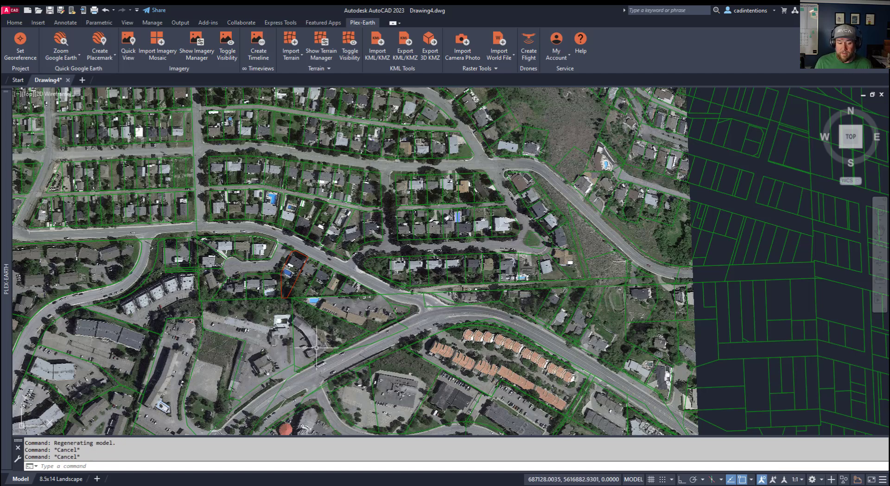
Step: Switch to the 8.5x14 Landscape layout and bring up the layout viewport tools
{"action": "left_click", "coordinate": [61, 478]}
{"action": "left_click", "coordinate": [232, 296]}
{"action": "left_click", "coordinate": [282, 319]}
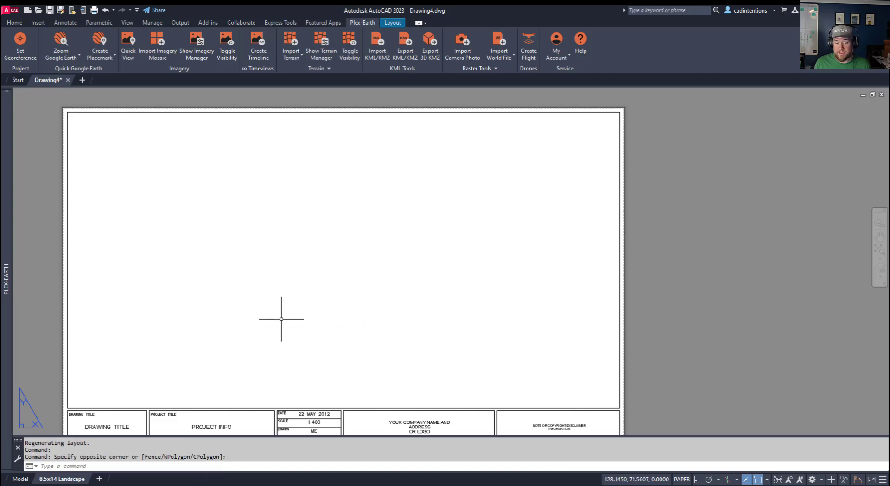
{"action": "key", "text": "Escape"}
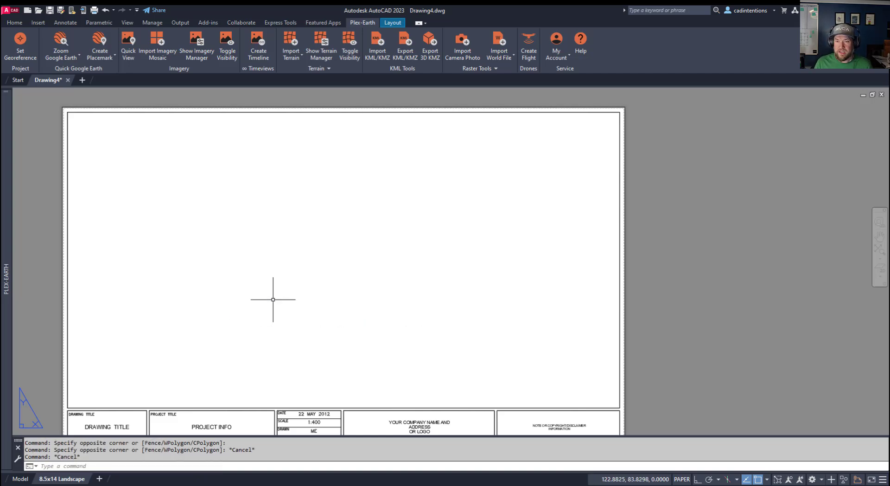
{"action": "left_click", "coordinate": [396, 23]}
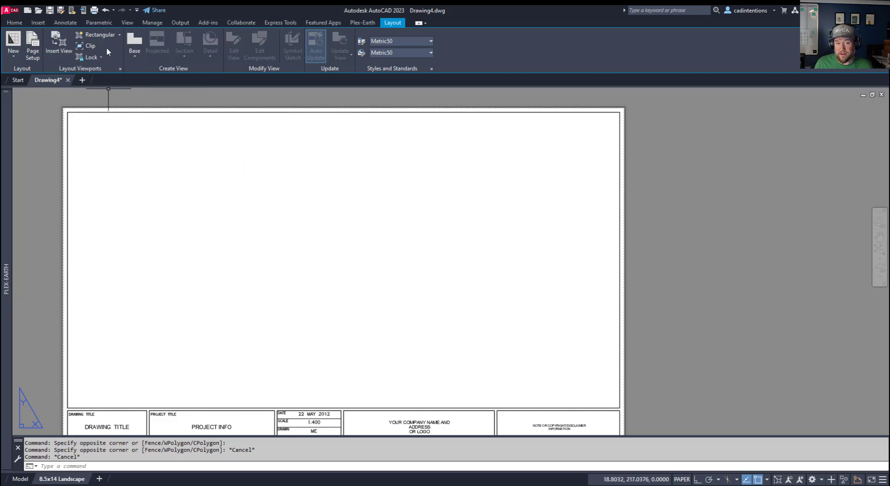
Step: Review the available viewport types: Rectangular, Polygonal and Object
{"action": "left_click", "coordinate": [120, 34]}
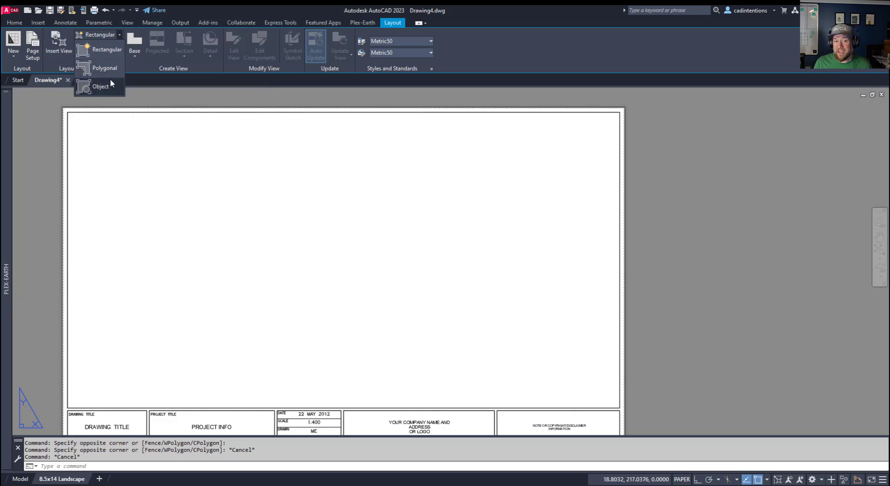
{"action": "left_click", "coordinate": [232, 206]}
{"action": "key", "text": "Escape"}
{"action": "key", "text": "Escape"}
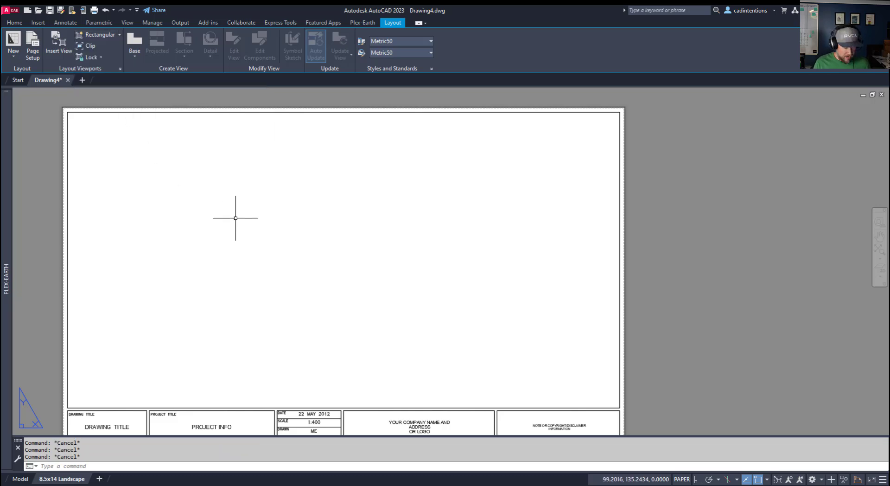
Step: Draw a circle in the upper-left part of the sheet's drawing area
{"action": "type", "text": "C"}
{"action": "key", "text": "Return"}
{"action": "left_click", "coordinate": [228, 194]}
{"action": "left_click", "coordinate": [277, 215]}
{"action": "key", "text": "Escape"}
Step: Convert the circle into a layout viewport with the Object viewport option
{"action": "left_click", "coordinate": [116, 33]}
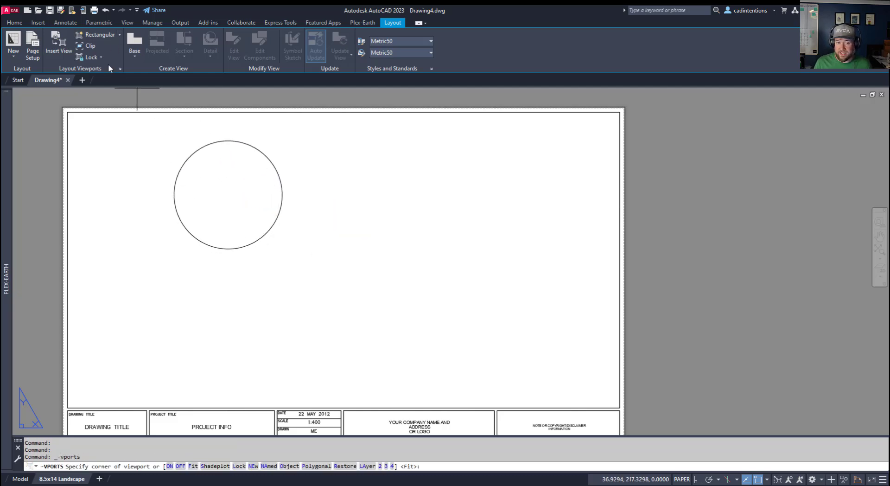
{"action": "left_click", "coordinate": [112, 36]}
{"action": "left_click", "coordinate": [120, 35]}
{"action": "left_click", "coordinate": [97, 87]}
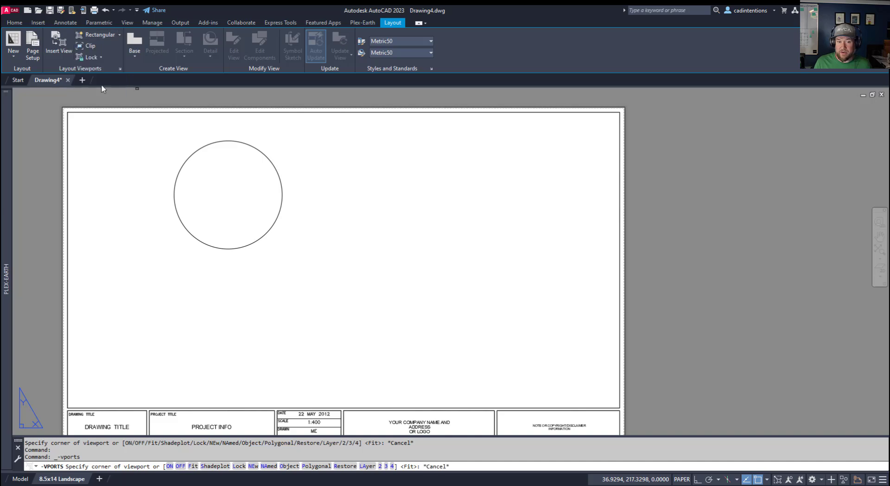
{"action": "left_click", "coordinate": [203, 145]}
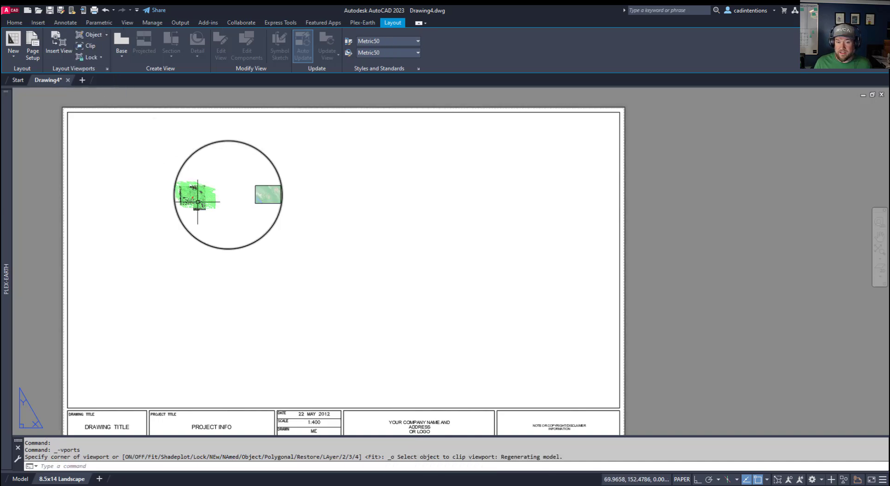
Step: Frame the red lot and its surrounding aerial imagery inside the circular viewport, and return to paper space
{"action": "left_click", "coordinate": [229, 204]}
{"action": "double_click", "coordinate": [230, 205]}
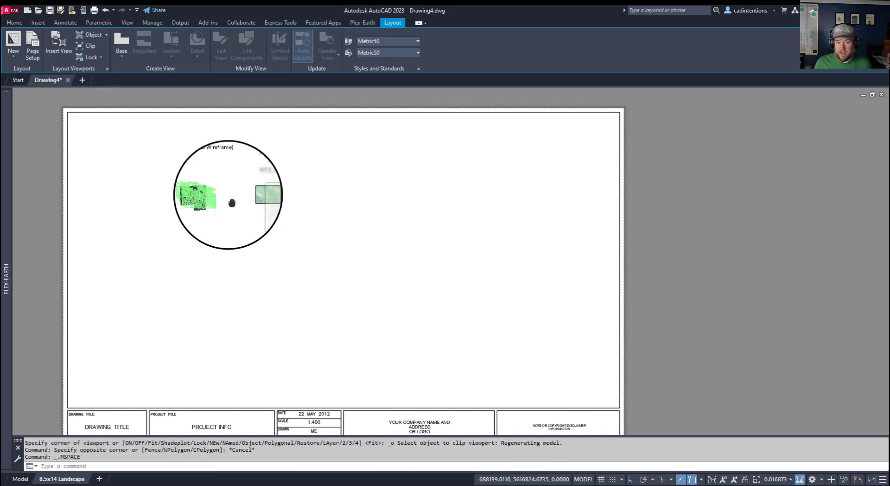
{"action": "mouse_move", "coordinate": [232, 200]}
{"action": "middle_mouse_down"}
{"action": "mouse_move", "coordinate": [272, 192]}
{"action": "mouse_move", "coordinate": [238, 210]}
{"action": "middle_mouse_up"}
{"action": "scroll", "coordinate": [238, 210], "scroll_direction": "up", "scroll_amount": 6}
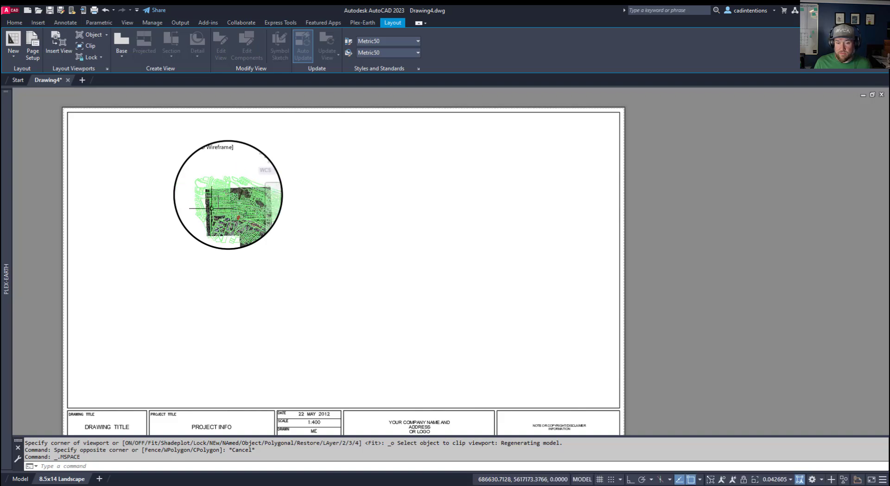
{"action": "scroll", "coordinate": [234, 210], "scroll_direction": "up", "scroll_amount": 4}
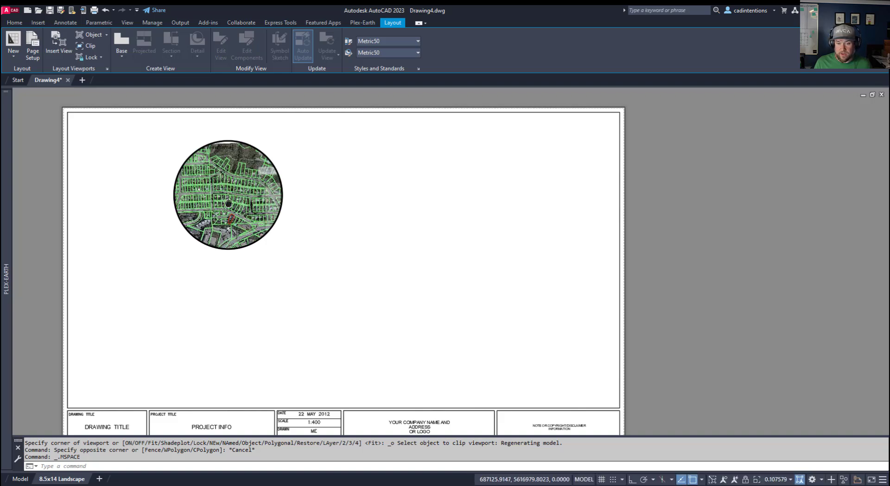
{"action": "middle_click_drag", "start_coordinate": [218, 195], "coordinate": [230, 206]}
{"action": "key", "text": "Escape"}
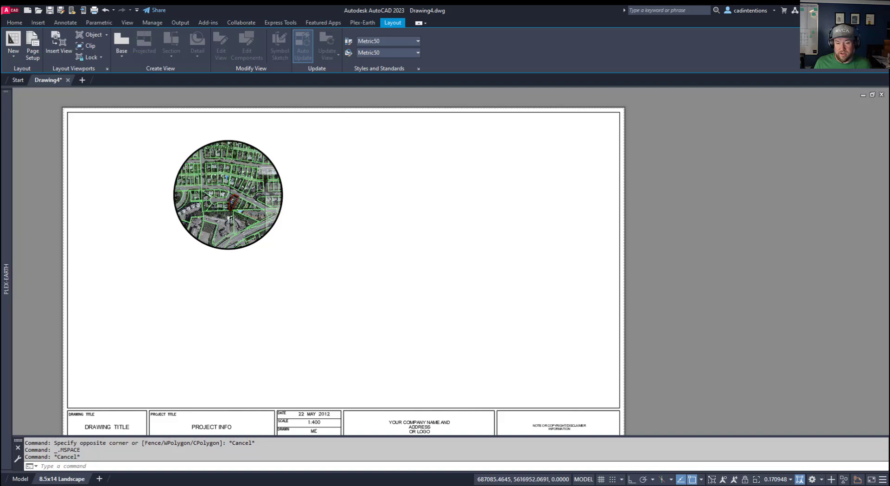
{"action": "double_click", "coordinate": [295, 260]}
{"action": "key", "text": "Escape"}
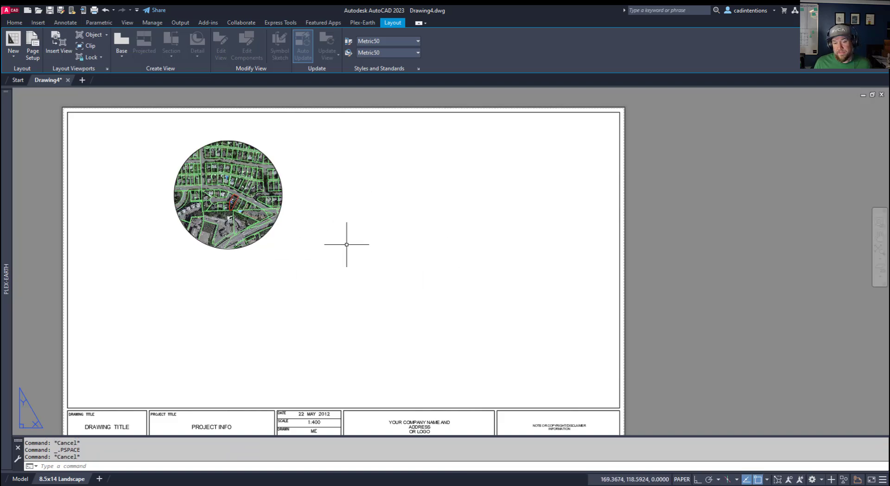
Step: Erase the circular viewport together with its boundary circle from the sheet
{"action": "left_click", "coordinate": [348, 250]}
{"action": "left_click", "coordinate": [251, 222]}
{"action": "key", "text": "Delete"}
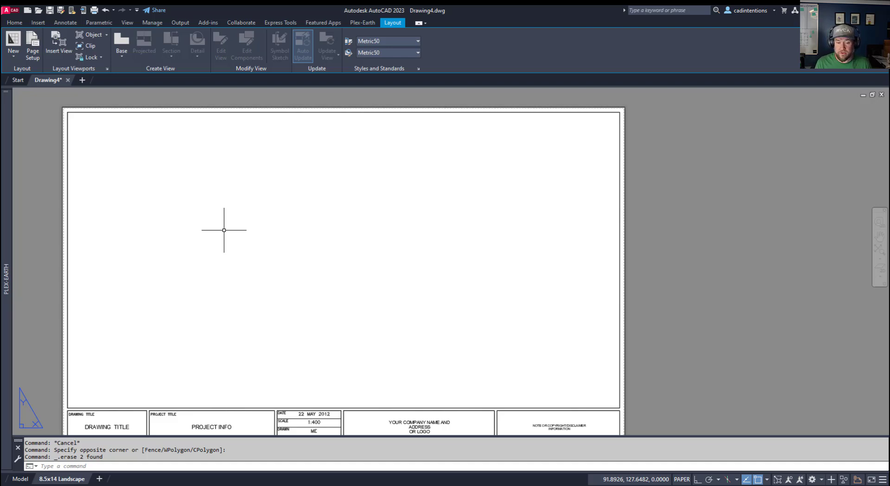
{"action": "key", "text": "Escape"}
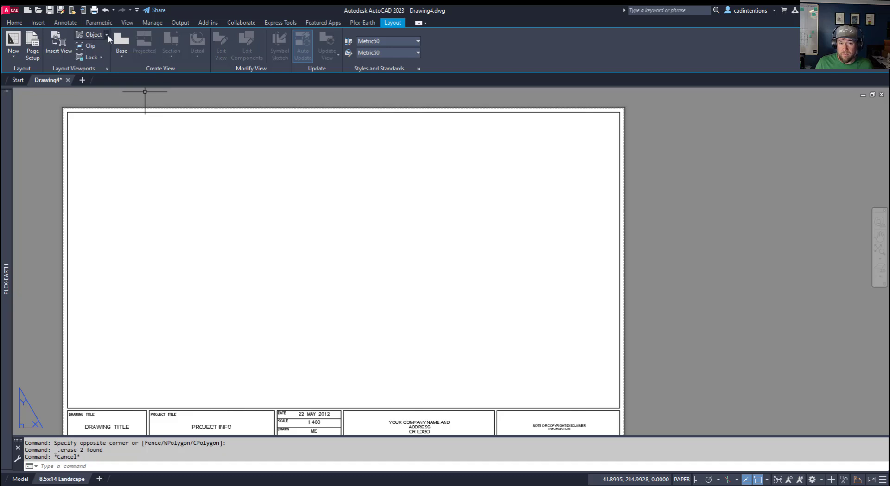
Step: With object snap off, create a rectangular viewport about 207 by 182 in the left part of the sheet, just inside the border and above the title block
{"action": "left_click", "coordinate": [108, 35]}
{"action": "left_click", "coordinate": [110, 48]}
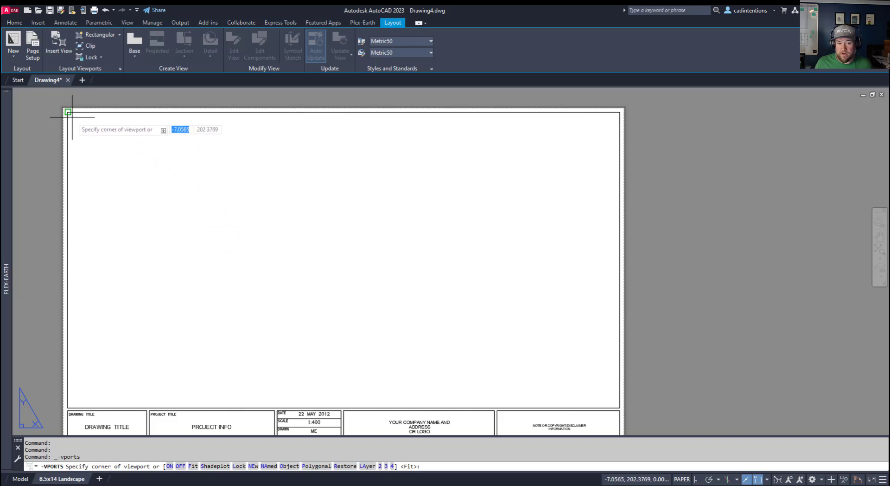
{"action": "key", "text": "F3"}
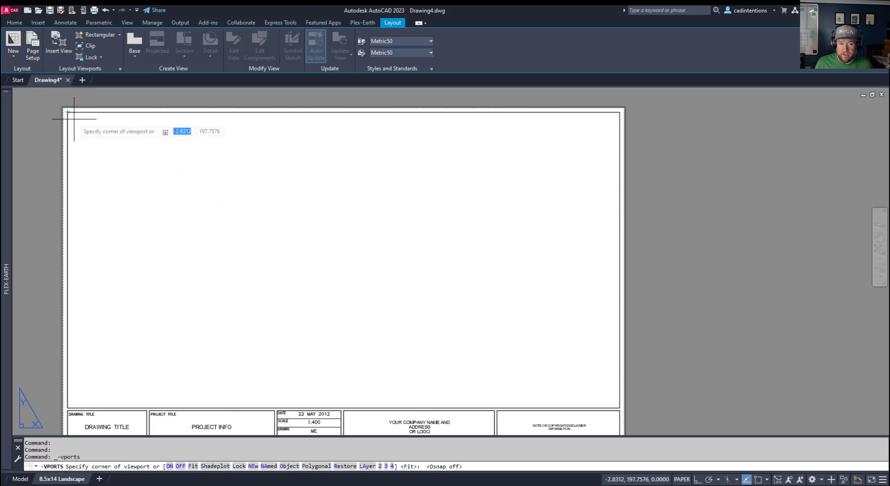
{"action": "scroll", "coordinate": [72, 118], "scroll_direction": "up", "scroll_amount": 2}
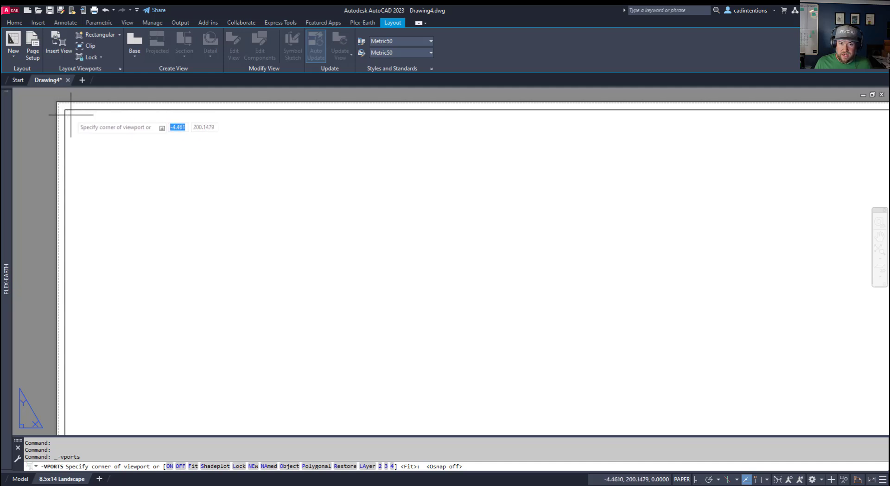
{"action": "left_click", "coordinate": [71, 115]}
{"action": "scroll", "coordinate": [153, 167], "scroll_direction": "down", "scroll_amount": 4}
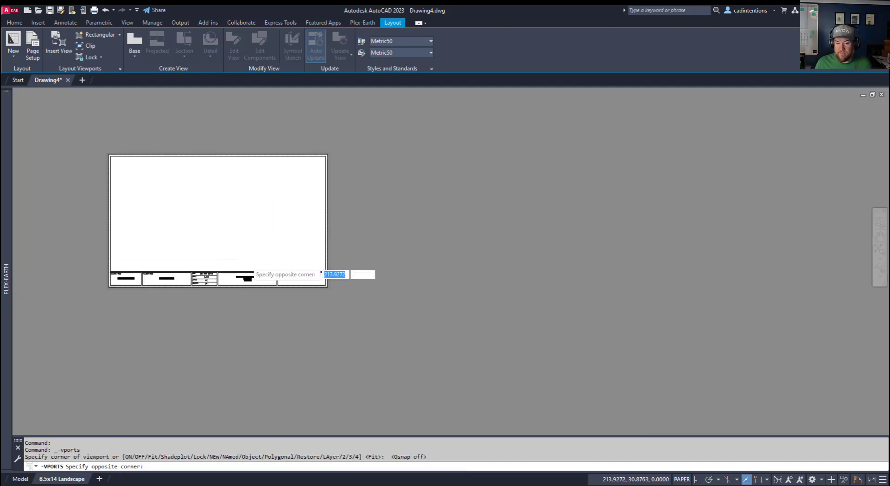
{"action": "scroll", "coordinate": [250, 257], "scroll_direction": "up", "scroll_amount": 2}
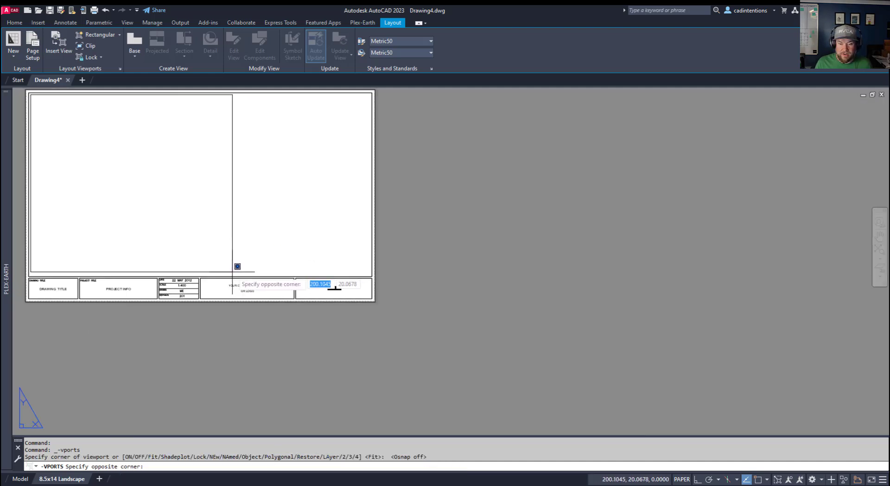
{"action": "left_click", "coordinate": [239, 269]}
{"action": "middle_click_drag", "start_coordinate": [148, 138], "coordinate": [196, 167]}
{"action": "key", "text": "Escape"}
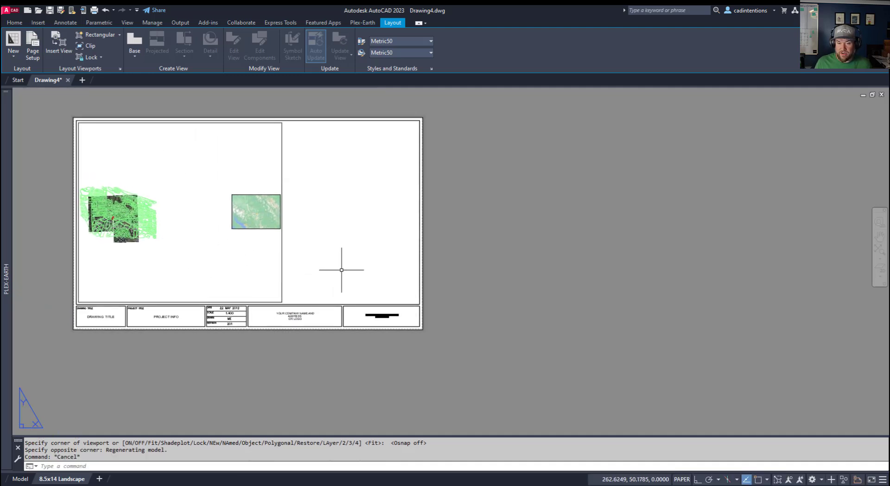
Step: Select the rectangular viewport on the sheet, show its properties, and place the Properties palette clear of the sheet
{"action": "left_click", "coordinate": [330, 271]}
{"action": "left_click", "coordinate": [240, 255]}
{"action": "left_click", "coordinate": [241, 256]}
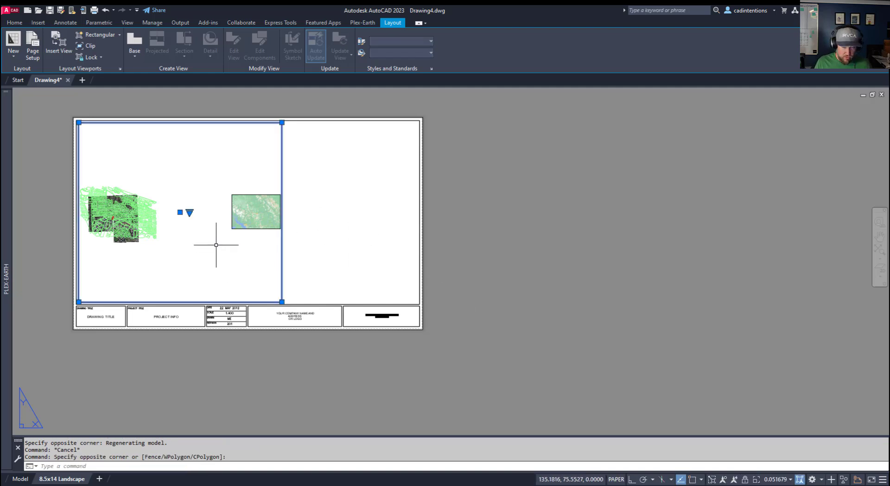
{"action": "key", "text": "ctrl+1"}
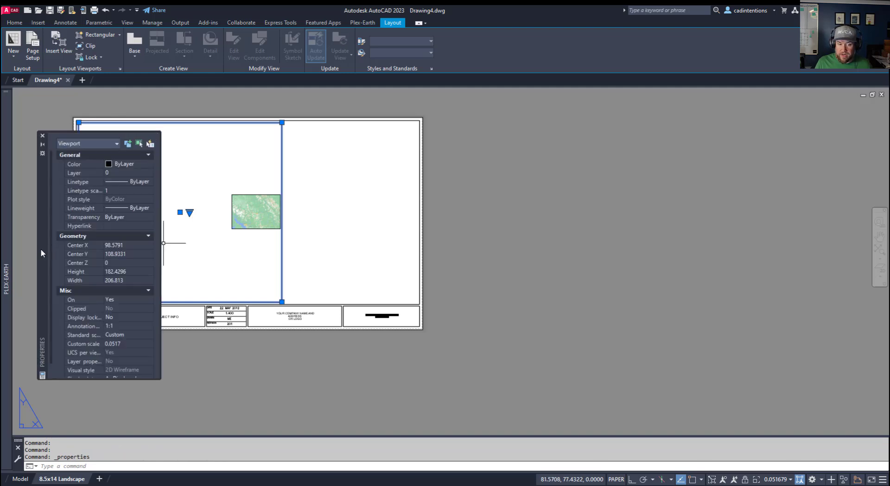
{"action": "left_click_drag", "start_coordinate": [41, 252], "coordinate": [484, 227]}
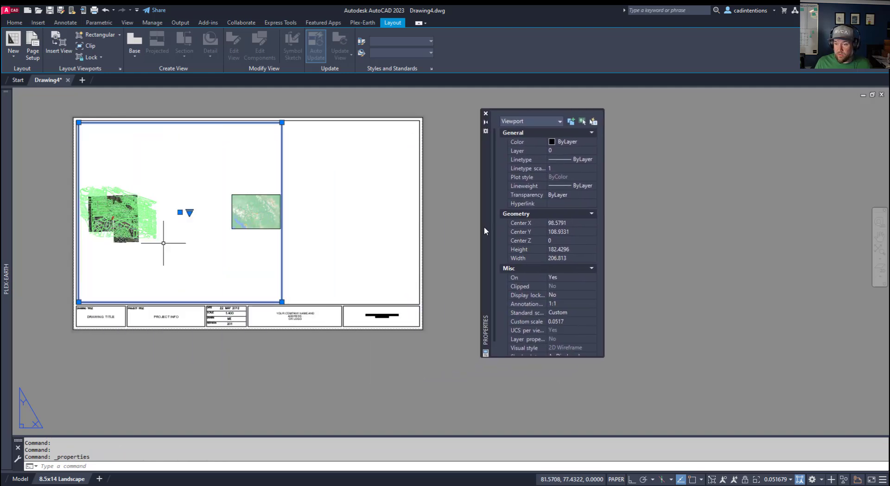
Step: Review the standard scale choices offered in the viewport's properties, leaving the scale as it is, and deselect the viewport
{"action": "left_click", "coordinate": [572, 321]}
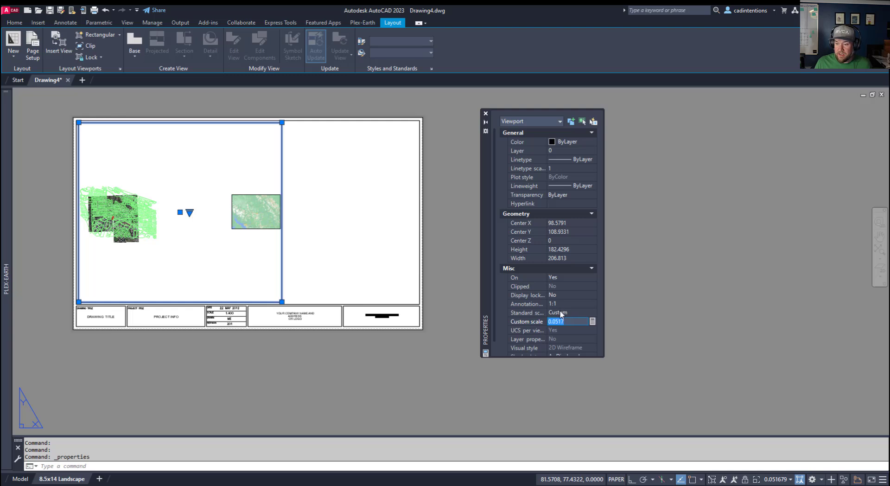
{"action": "left_click", "coordinate": [563, 314]}
{"action": "left_click", "coordinate": [566, 314]}
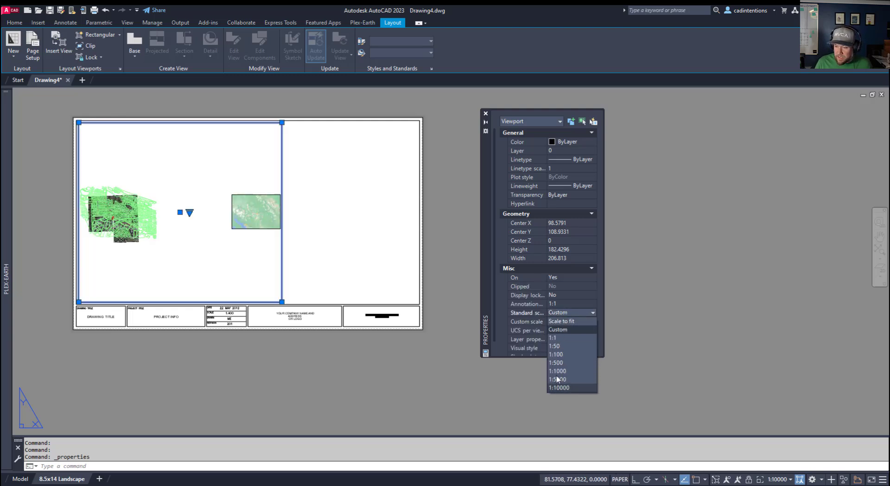
{"action": "left_click", "coordinate": [505, 316]}
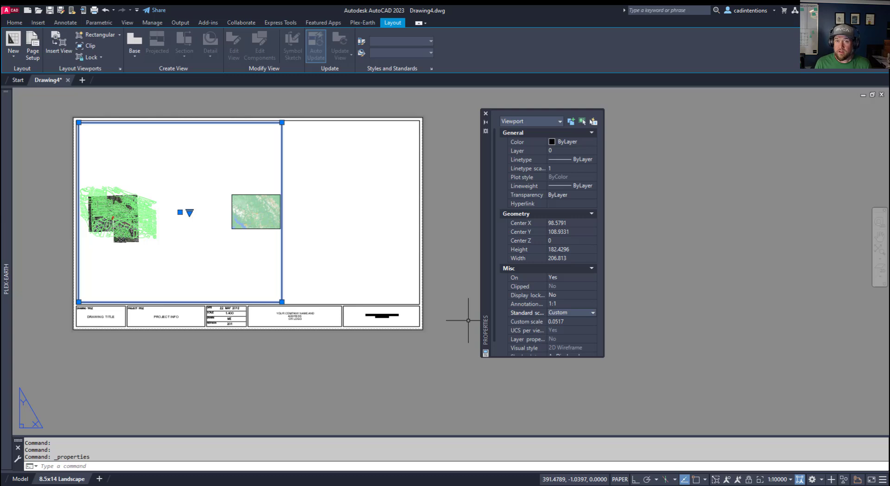
{"action": "key", "text": "Escape"}
{"action": "key", "text": "Escape"}
Step: Set the scale of the rectangular viewport to 1:1000
{"action": "left_click", "coordinate": [346, 270]}
{"action": "left_click", "coordinate": [255, 260]}
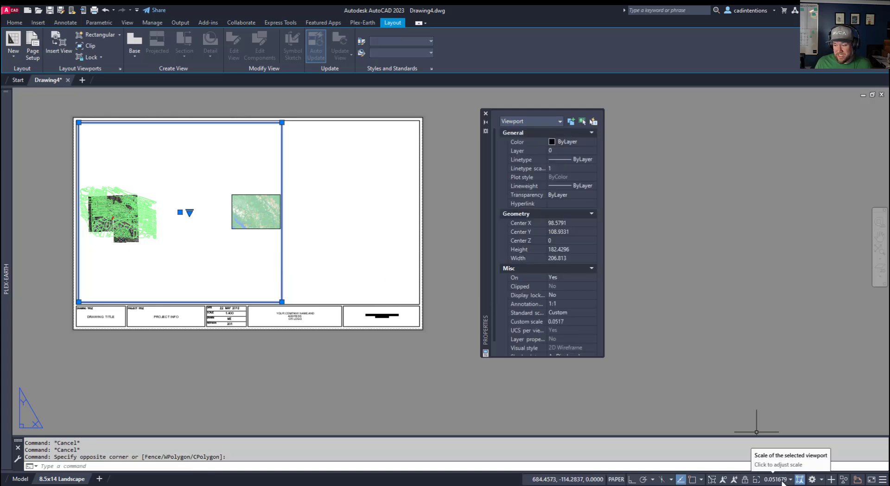
{"action": "left_click", "coordinate": [787, 480]}
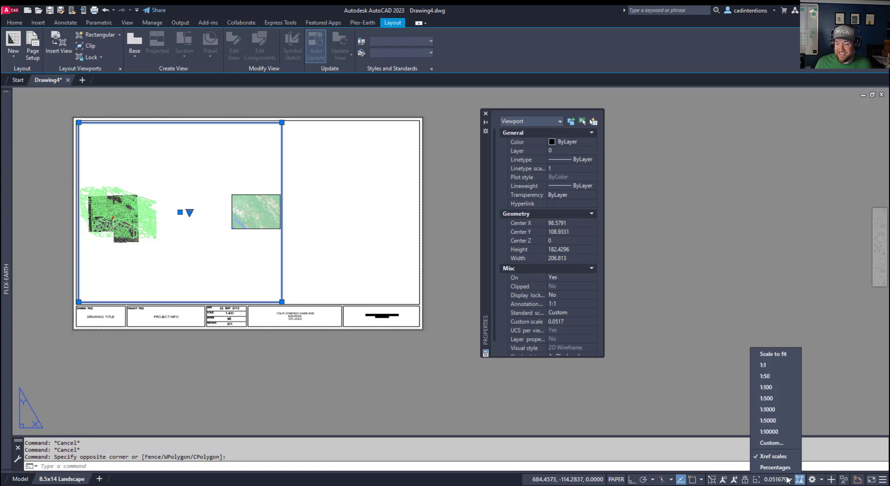
{"action": "left_click", "coordinate": [767, 409]}
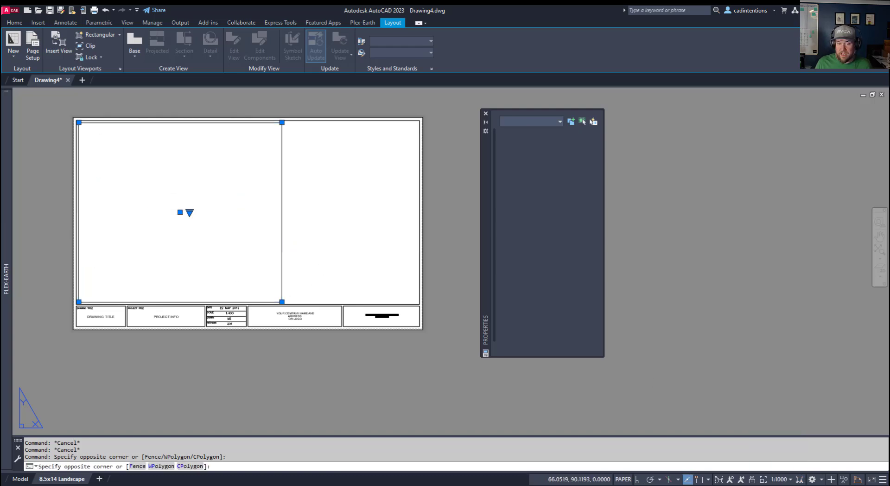
Step: Activate model space inside the rectangular viewport, center the red lot and its aerial imagery at the set scale, and return to paper space
{"action": "double_click", "coordinate": [165, 187]}
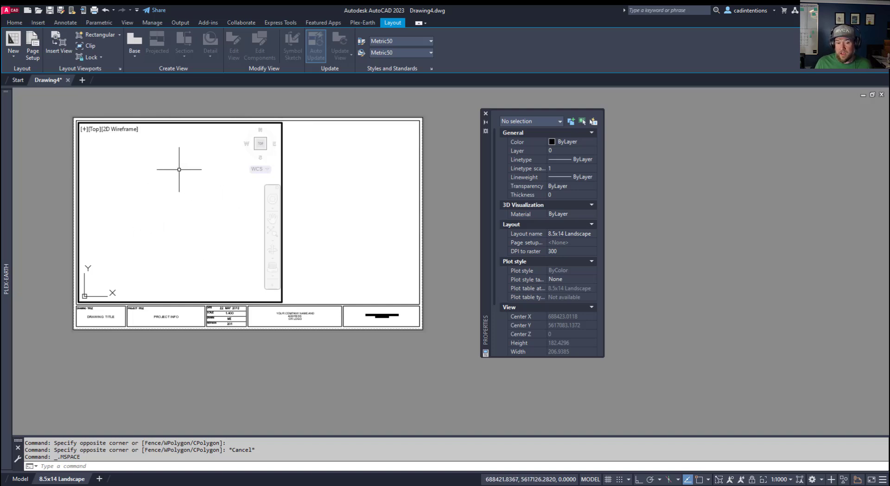
{"action": "middle_click_drag", "start_coordinate": [129, 214], "coordinate": [266, 201]}
{"action": "middle_click_drag", "start_coordinate": [117, 212], "coordinate": [281, 273]}
{"action": "mouse_move", "coordinate": [81, 210]}
{"action": "middle_mouse_down"}
{"action": "mouse_move", "coordinate": [237, 204]}
{"action": "mouse_move", "coordinate": [175, 214]}
{"action": "mouse_move", "coordinate": [259, 216]}
{"action": "mouse_move", "coordinate": [224, 201]}
{"action": "mouse_move", "coordinate": [245, 212]}
{"action": "middle_mouse_up"}
{"action": "middle_click_drag", "start_coordinate": [173, 213], "coordinate": [250, 211]}
{"action": "mouse_move", "coordinate": [102, 211]}
{"action": "middle_mouse_down"}
{"action": "mouse_move", "coordinate": [204, 208]}
{"action": "mouse_move", "coordinate": [204, 200]}
{"action": "middle_mouse_up"}
{"action": "mouse_move", "coordinate": [102, 195]}
{"action": "middle_mouse_down"}
{"action": "mouse_move", "coordinate": [153, 172]}
{"action": "mouse_move", "coordinate": [165, 203]}
{"action": "middle_mouse_up"}
{"action": "double_click", "coordinate": [311, 227]}
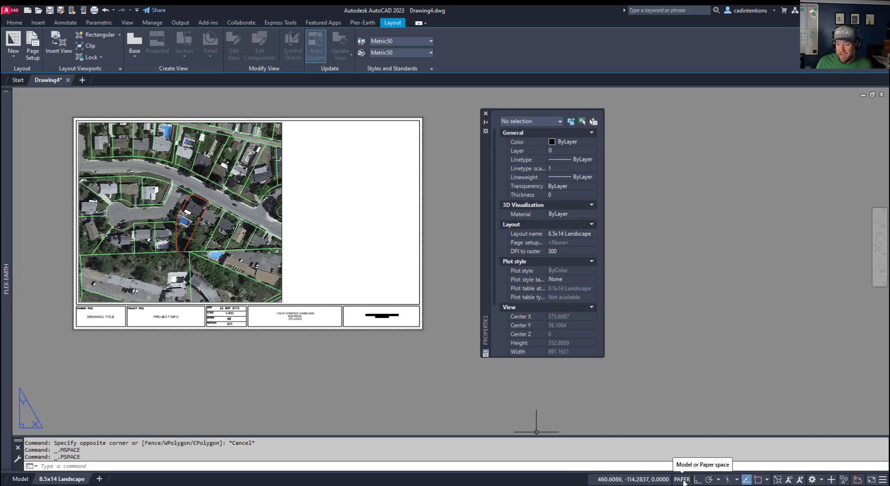
Step: Reactivate the viewport's model space, shift the imagery slightly around the red lot, and return to paper space
{"action": "double_click", "coordinate": [267, 228]}
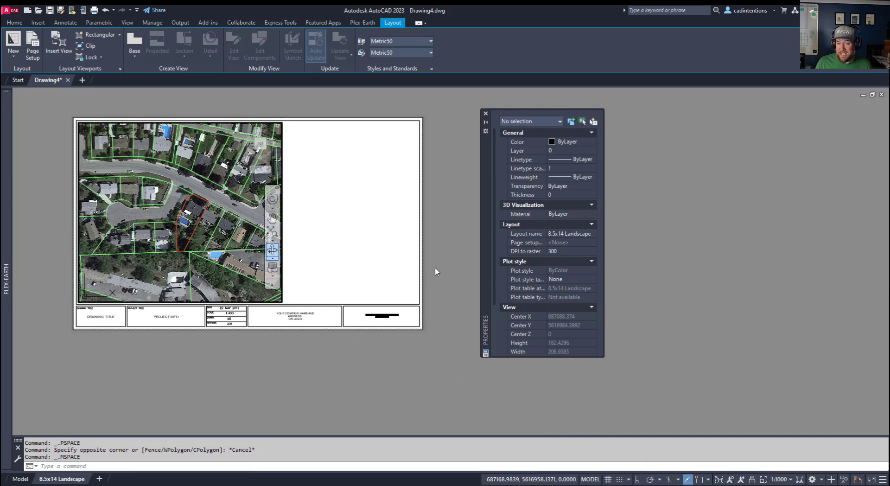
{"action": "double_click", "coordinate": [338, 249]}
{"action": "scroll", "coordinate": [313, 243], "scroll_direction": "up", "scroll_amount": 5}
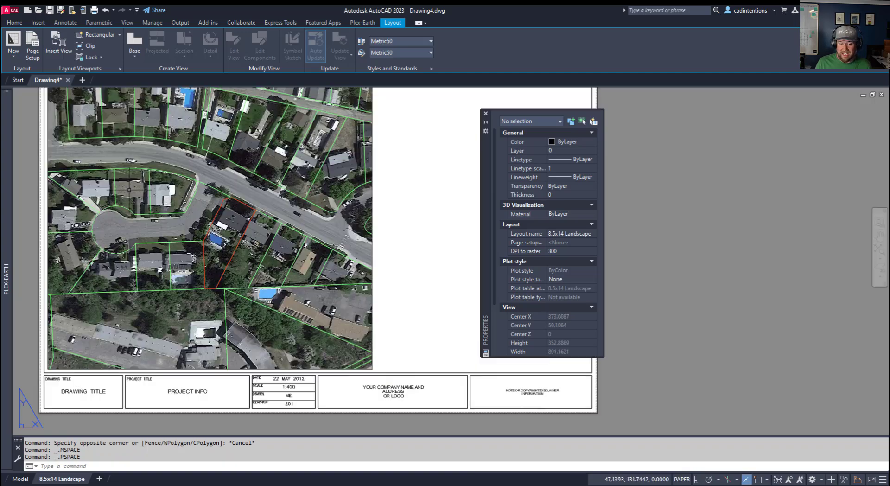
{"action": "middle_click_drag", "start_coordinate": [314, 243], "coordinate": [390, 259]}
{"action": "scroll", "coordinate": [390, 260], "scroll_direction": "up", "scroll_amount": 4}
{"action": "double_click", "coordinate": [349, 268]}
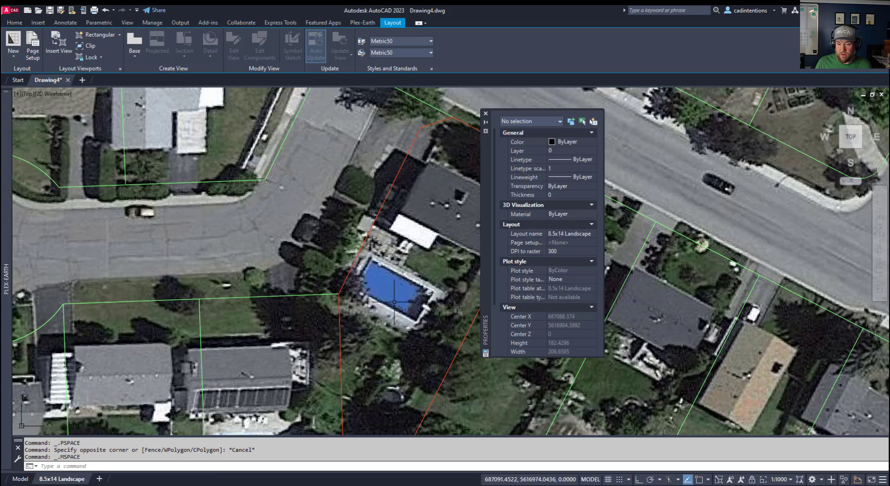
{"action": "middle_click_drag", "start_coordinate": [458, 260], "coordinate": [443, 207]}
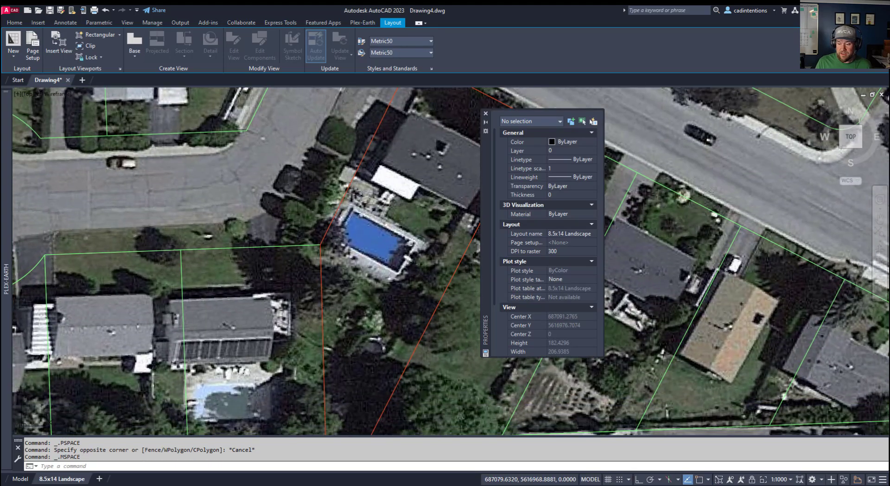
{"action": "left_click", "coordinate": [591, 479]}
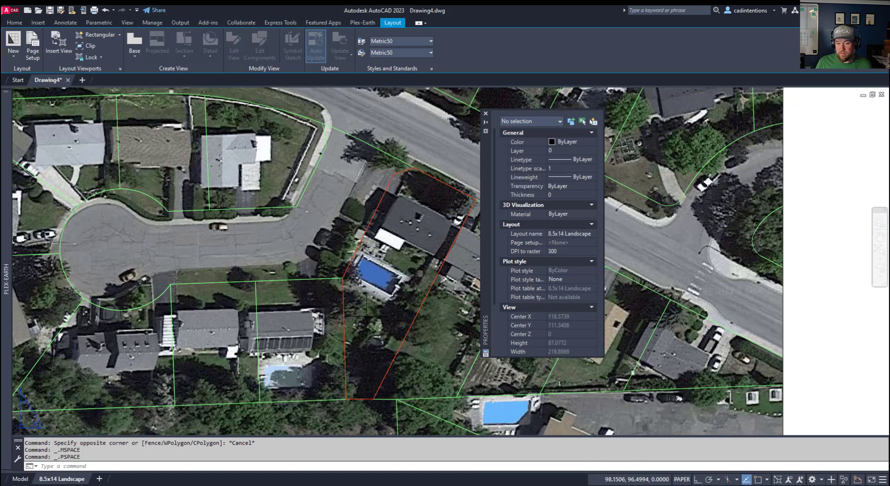
{"action": "scroll", "coordinate": [401, 302], "scroll_direction": "down", "scroll_amount": 5}
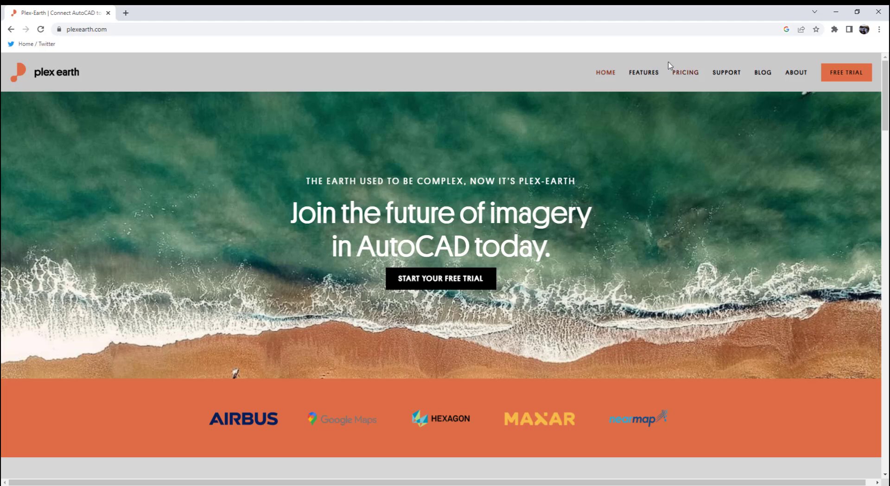
Step: Open the Features page of the Plex-Earth website and read through its Imagery, Timeviews and Terrain sections
{"action": "left_click", "coordinate": [643, 73]}
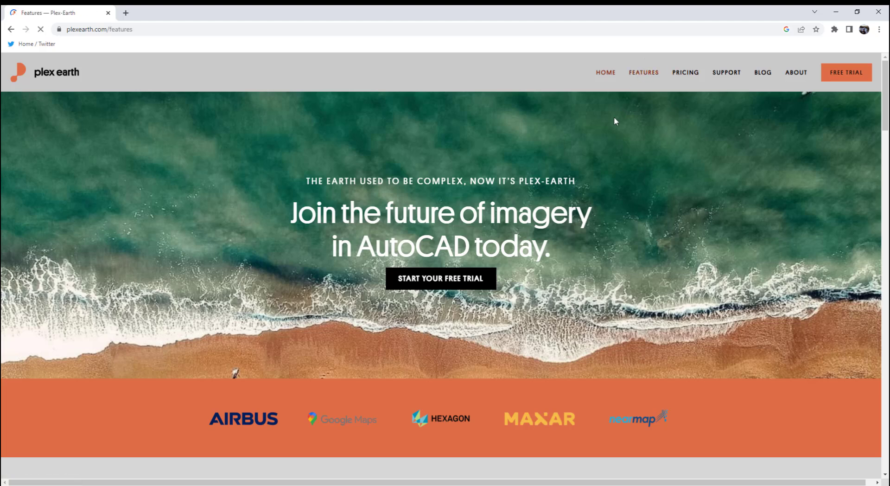
{"action": "scroll", "coordinate": [656, 223], "scroll_direction": "down", "scroll_amount": 1}
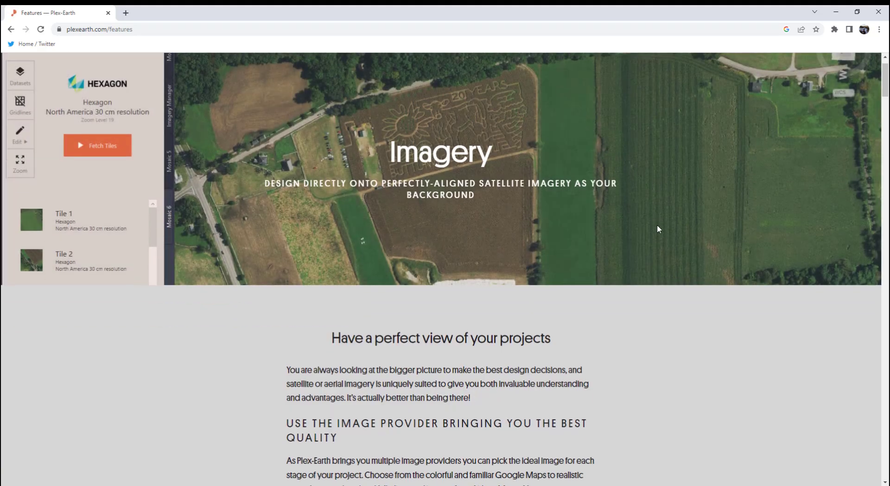
{"action": "scroll", "coordinate": [662, 229], "scroll_direction": "down", "scroll_amount": 2}
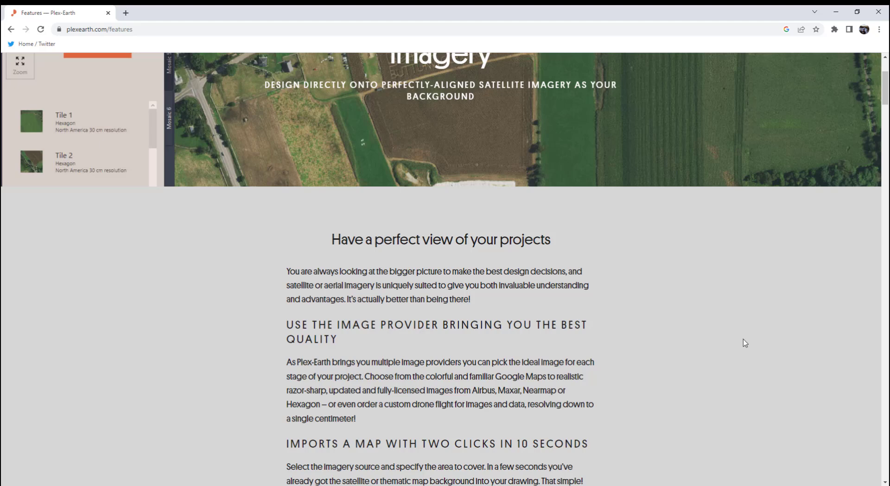
{"action": "scroll", "coordinate": [740, 342], "scroll_direction": "down", "scroll_amount": 3}
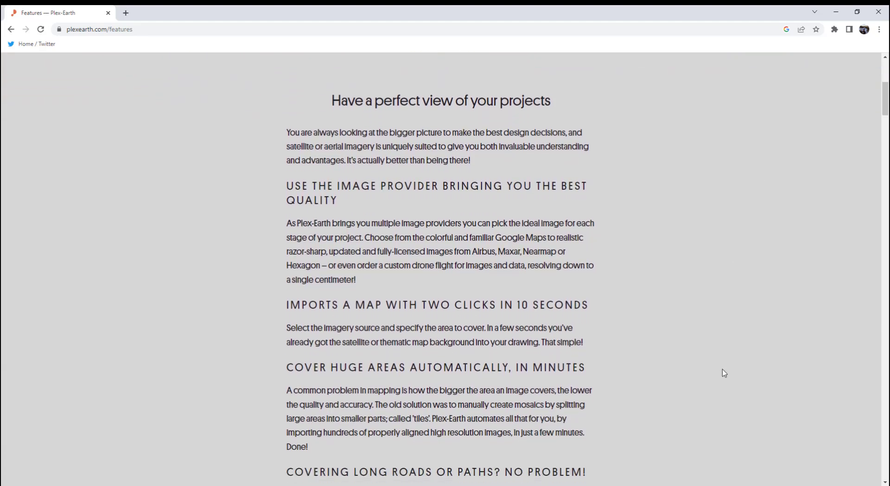
{"action": "scroll", "coordinate": [724, 373], "scroll_direction": "down", "scroll_amount": 2}
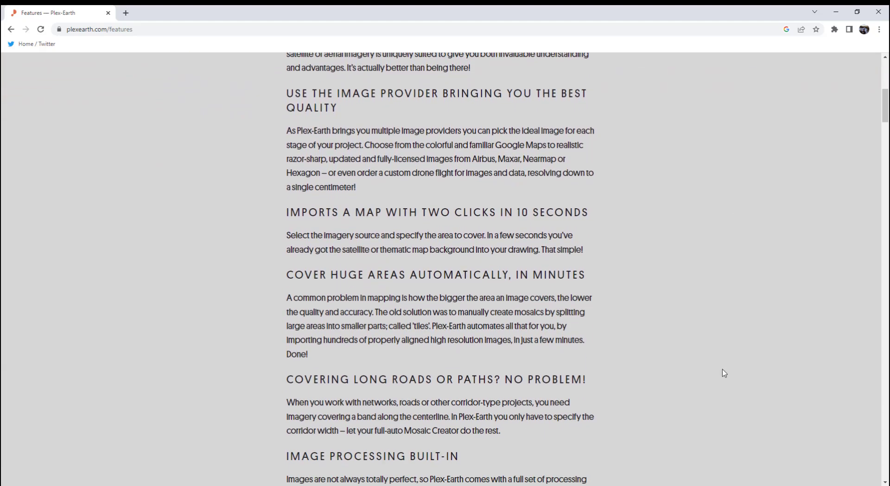
{"action": "scroll", "coordinate": [725, 373], "scroll_direction": "down", "scroll_amount": 1}
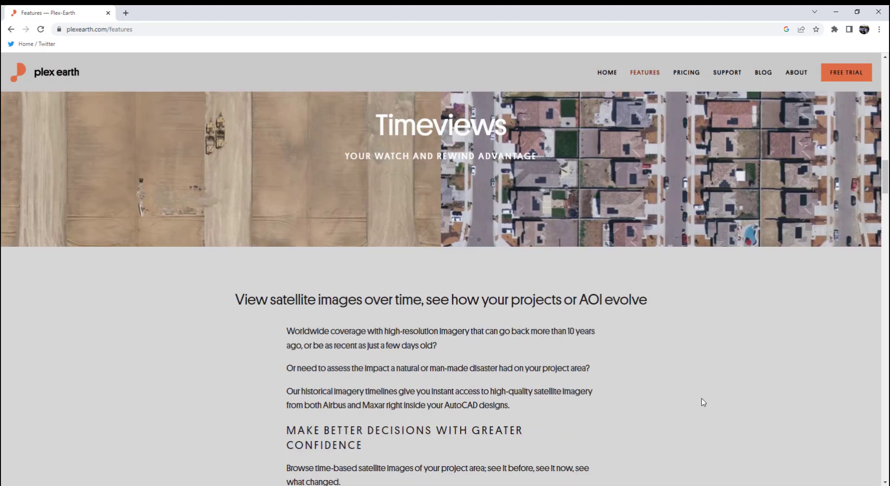
{"action": "scroll", "coordinate": [703, 403], "scroll_direction": "down", "scroll_amount": 3}
{"action": "scroll", "coordinate": [704, 403], "scroll_direction": "down", "scroll_amount": 4}
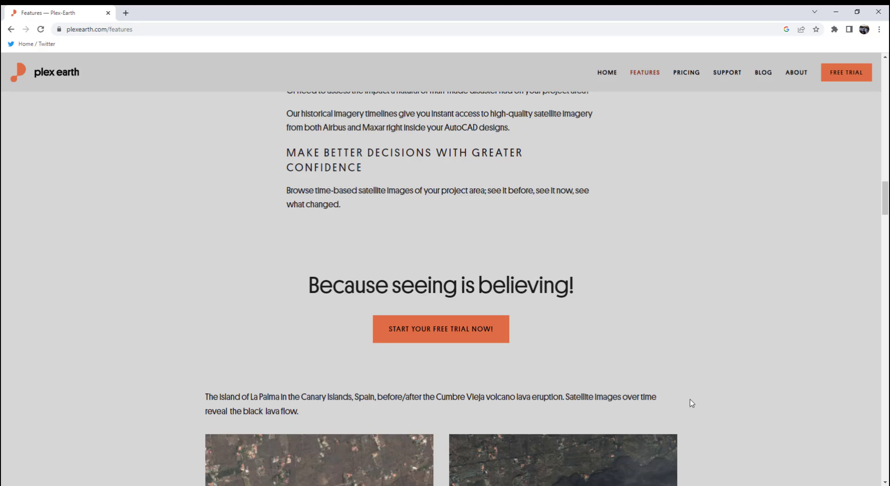
{"action": "scroll", "coordinate": [691, 404], "scroll_direction": "down", "scroll_amount": 4}
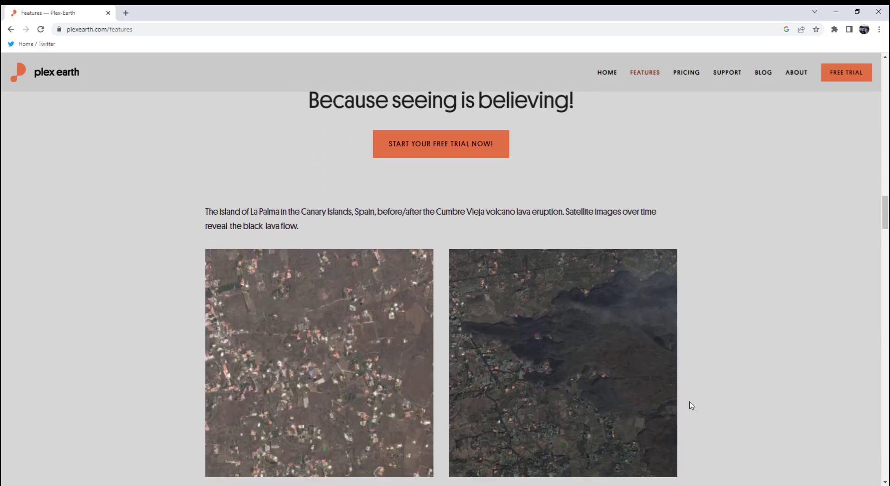
{"action": "scroll", "coordinate": [691, 406], "scroll_direction": "down", "scroll_amount": 8}
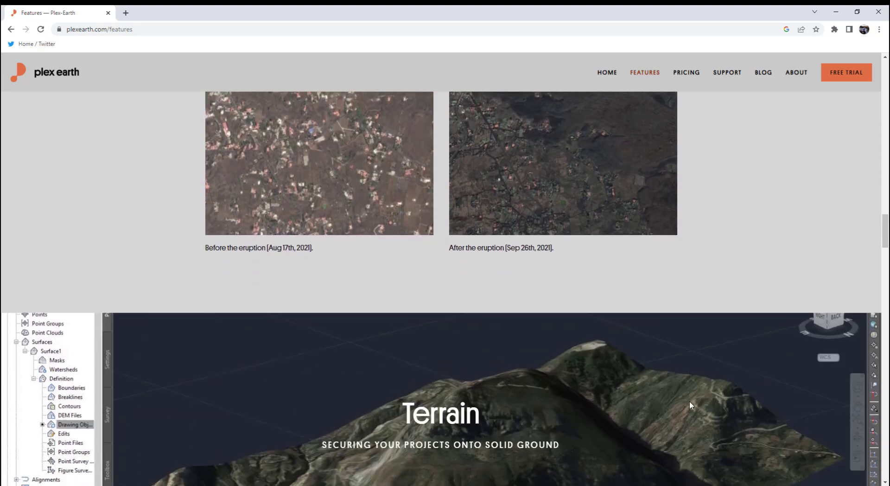
{"action": "scroll", "coordinate": [691, 406], "scroll_direction": "down", "scroll_amount": 8}
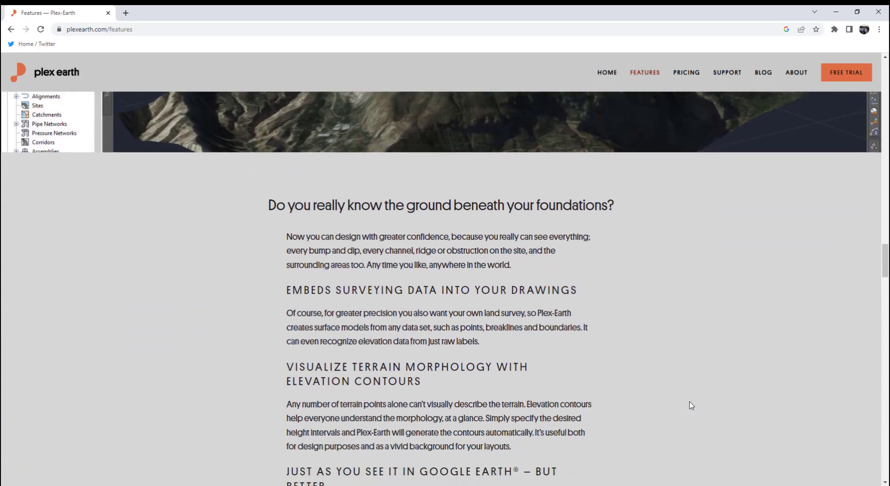
{"action": "scroll", "coordinate": [691, 405], "scroll_direction": "down", "scroll_amount": 12}
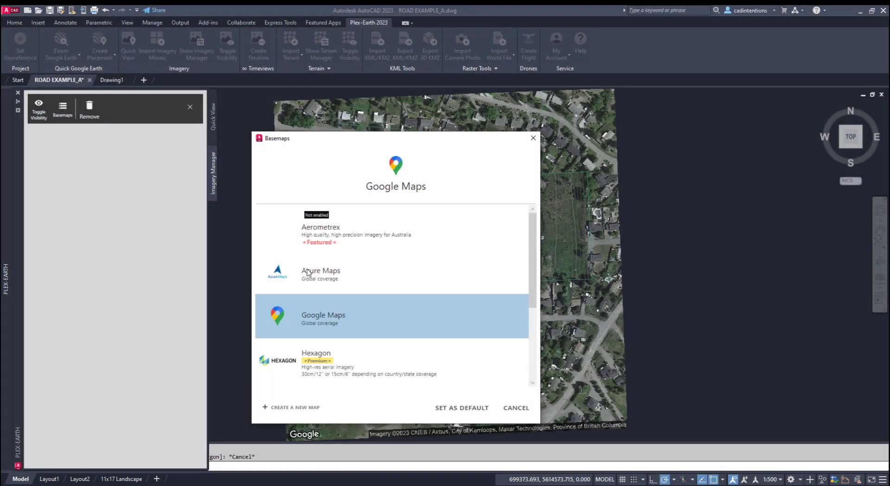
Step: In AutoCAD's ROAD EXAMPLE_A drawing, define a Google Maps imagery mosaic with Import Imagery Mosaic, specifying a rectangle in the drawing around the entire linework
{"action": "mouse_move", "coordinate": [410, 220]}
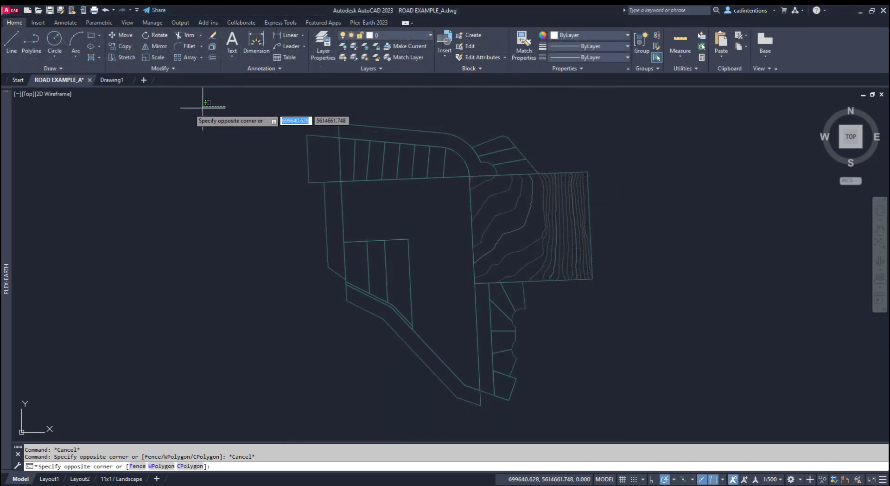
{"action": "key", "text": "Escape"}
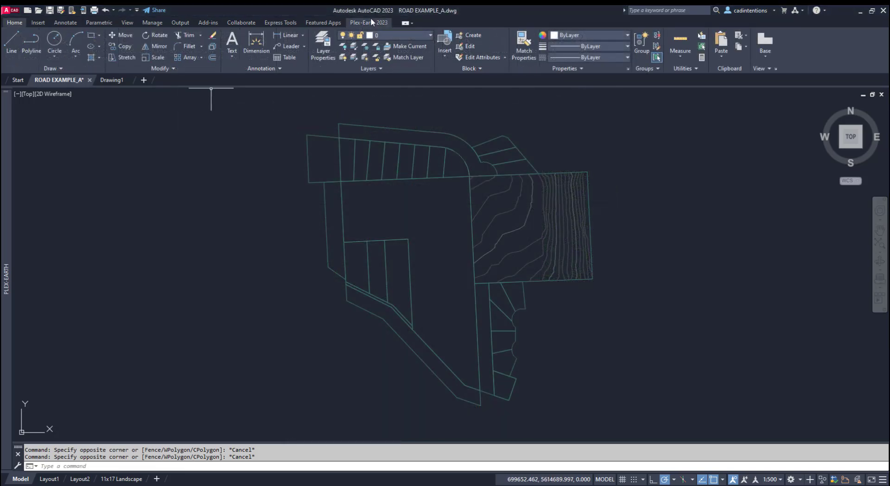
{"action": "left_click", "coordinate": [371, 22]}
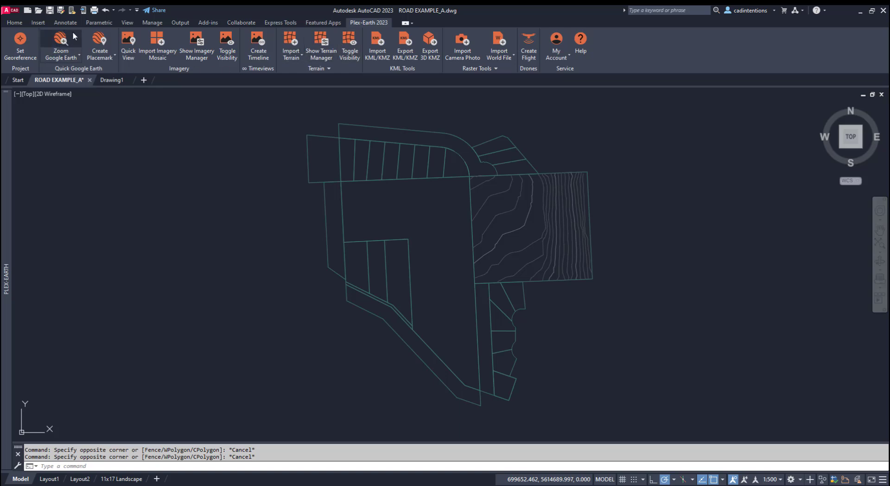
{"action": "left_click", "coordinate": [157, 51]}
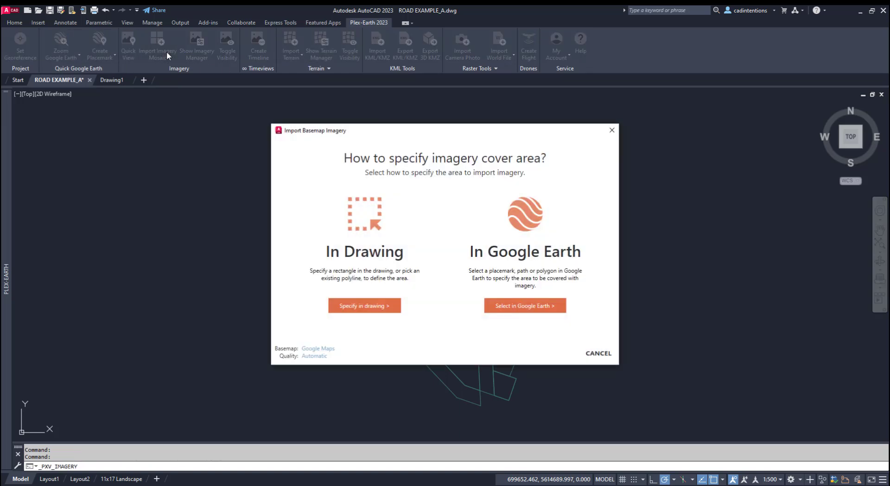
{"action": "left_click", "coordinate": [329, 307]}
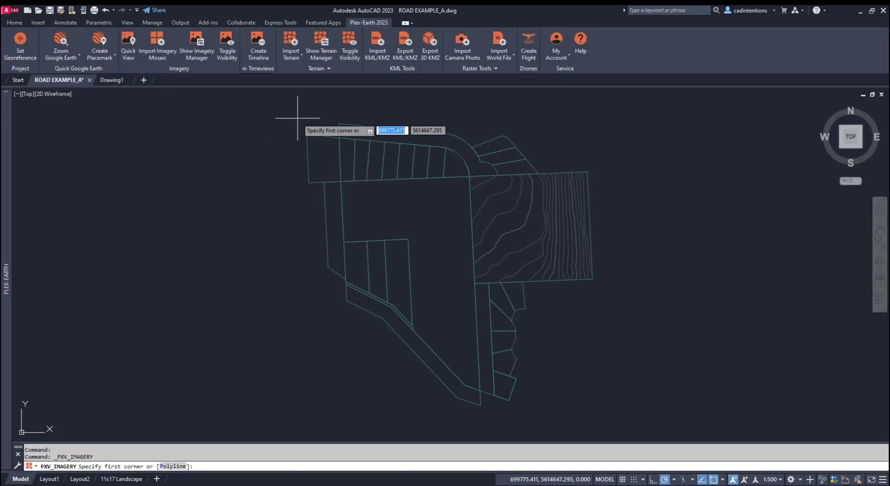
{"action": "left_click", "coordinate": [298, 118]}
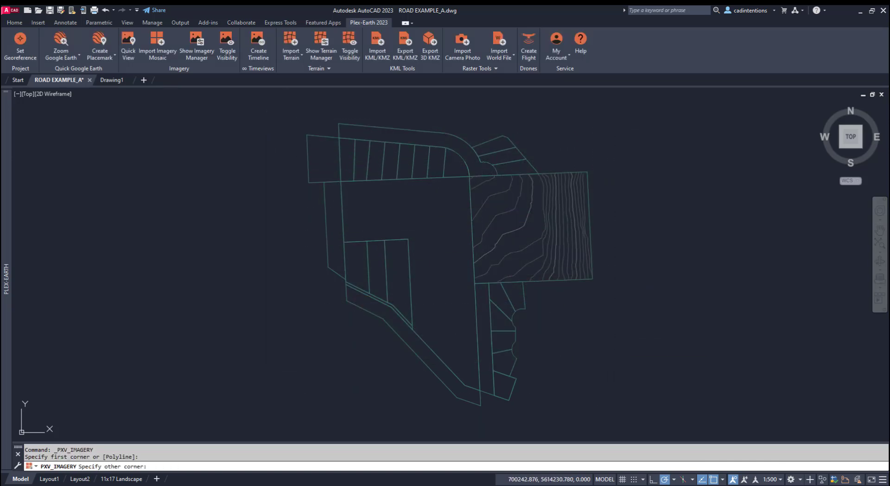
{"action": "left_click", "coordinate": [463, 298]}
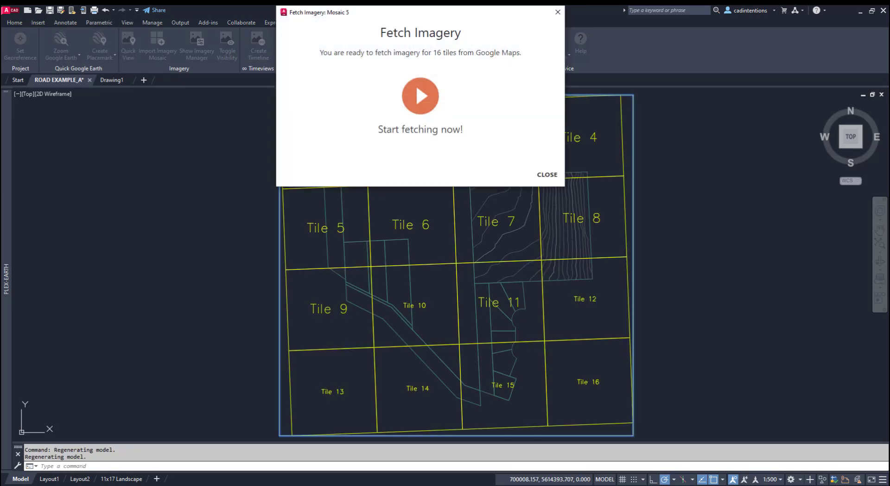
Step: Fetch the Google Maps imagery for all 16 tiles of the mosaic and clear the selection
{"action": "left_click", "coordinate": [430, 104]}
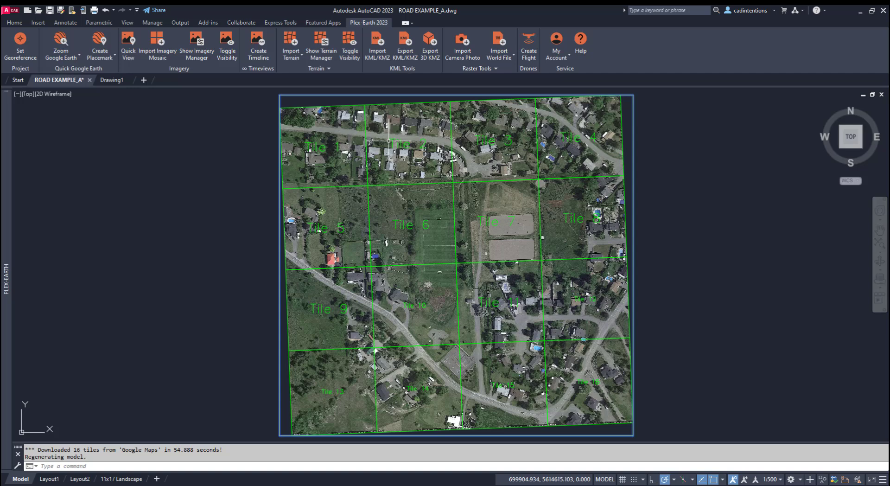
{"action": "left_click", "coordinate": [589, 397]}
{"action": "key", "text": "Escape"}
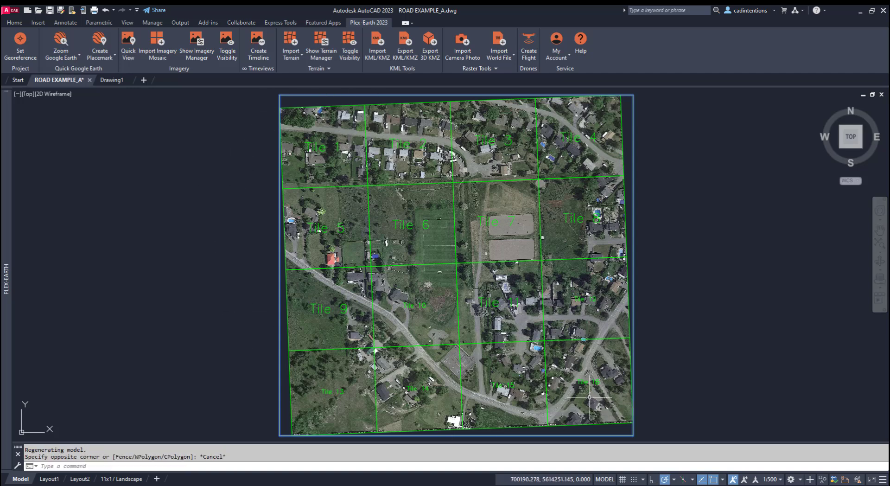
Step: Open the Mosaic 5 editor, set the mosaic image's brightness to -9 through Adjust, and accept
{"action": "left_click", "coordinate": [5, 278]}
{"action": "left_click", "coordinate": [252, 255]}
{"action": "key", "text": "Escape"}
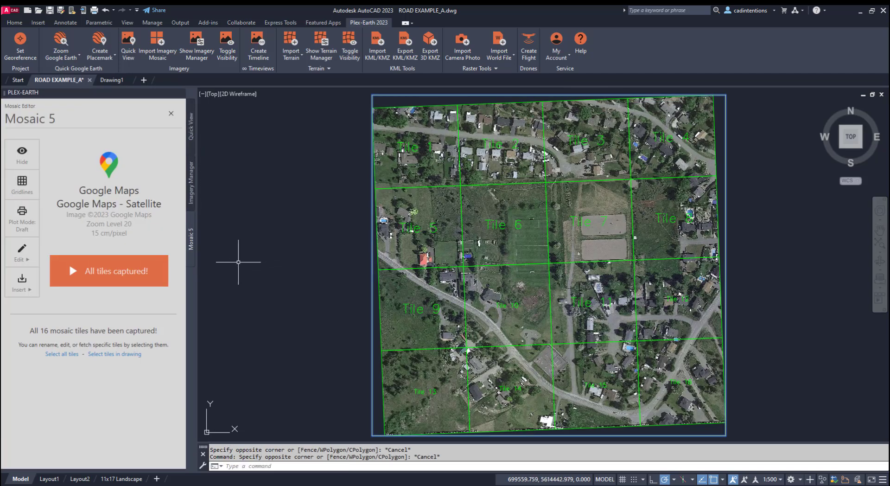
{"action": "left_click", "coordinate": [15, 254]}
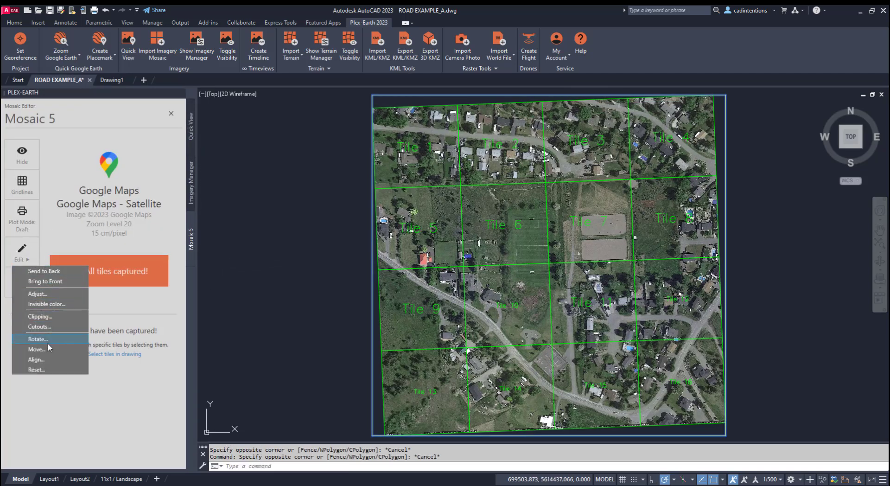
{"action": "left_click", "coordinate": [37, 293]}
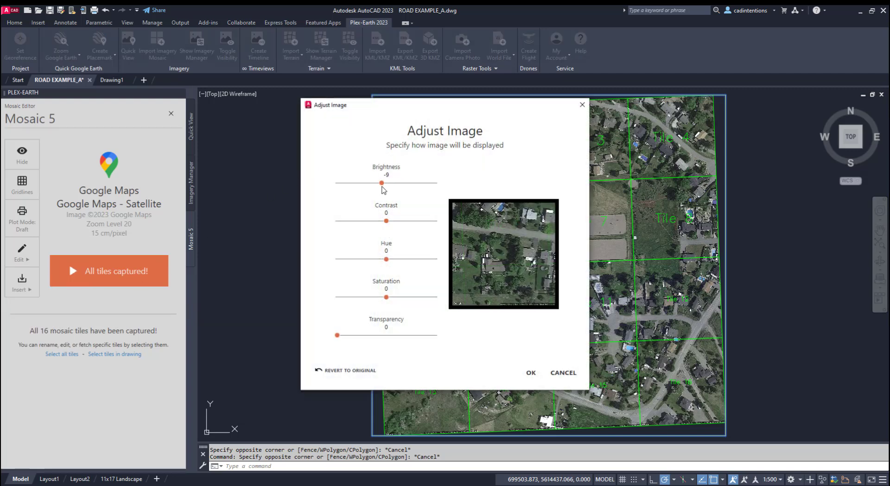
{"action": "left_click", "coordinate": [531, 373]}
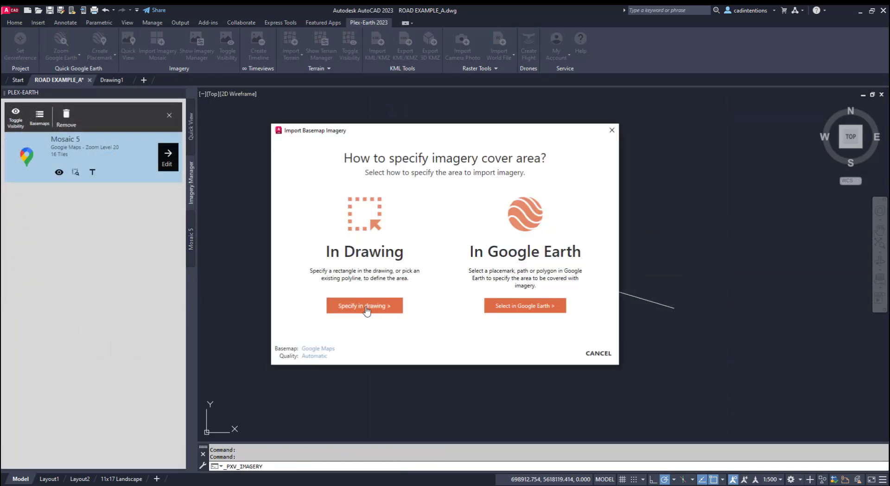
Step: Define another Google Maps imagery mosaic along the existing polyline in the drawing and fetch its tiles
{"action": "left_click", "coordinate": [366, 310]}
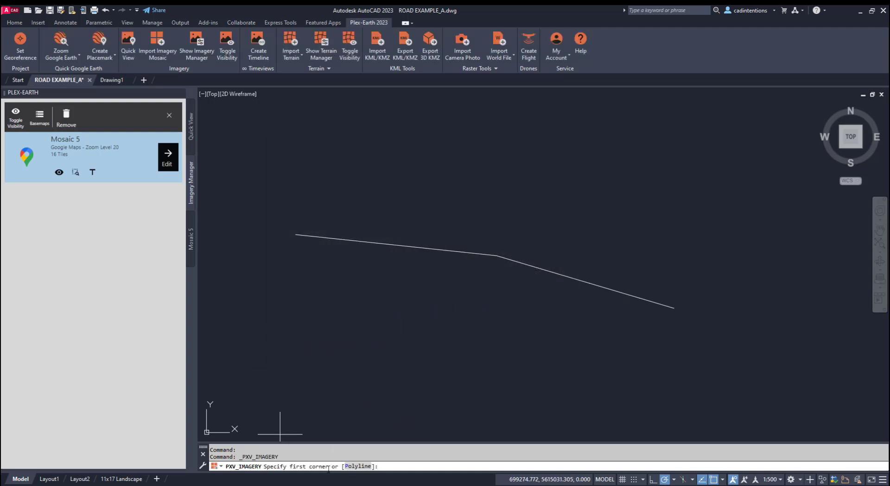
{"action": "left_click", "coordinate": [357, 466]}
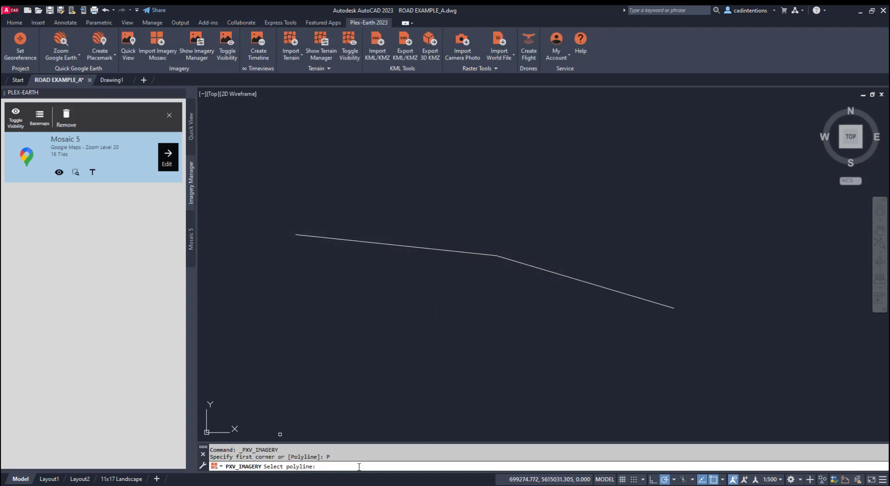
{"action": "left_click", "coordinate": [352, 239]}
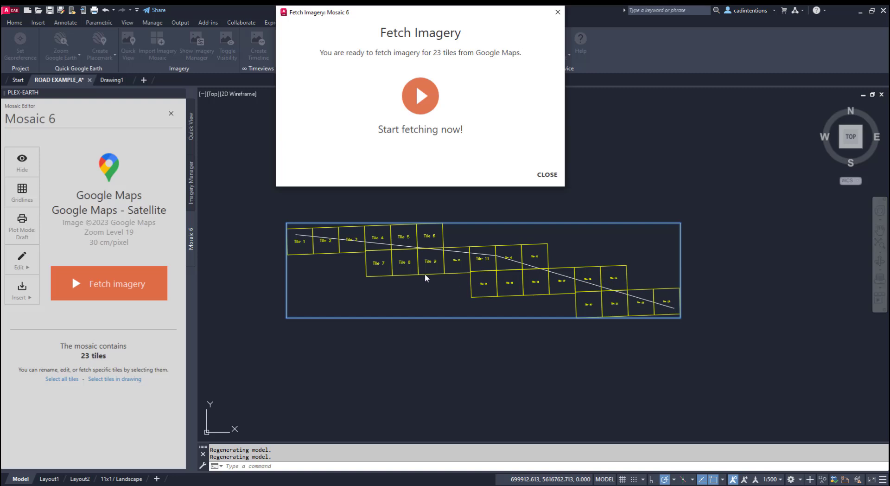
{"action": "left_click", "coordinate": [422, 98]}
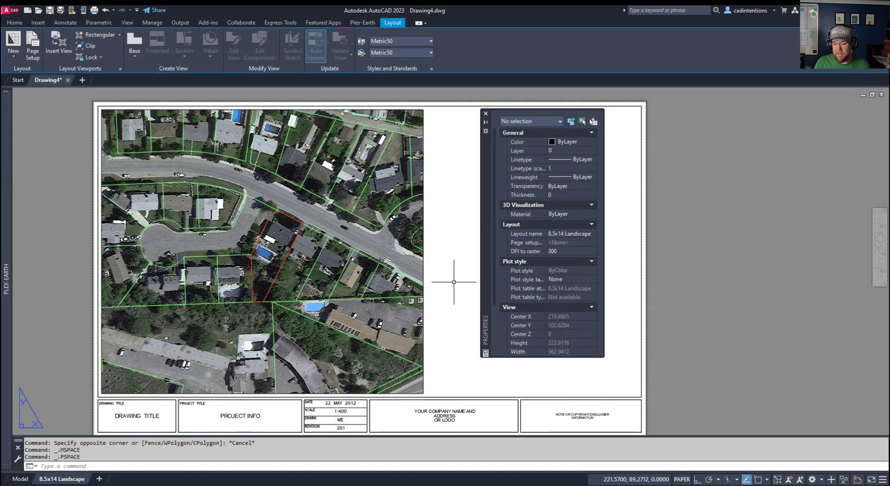
Step: In Drawing4's 8.5x14 Landscape layout, set the scale of the aerial imagery viewport to 1:500
{"action": "left_click", "coordinate": [454, 282]}
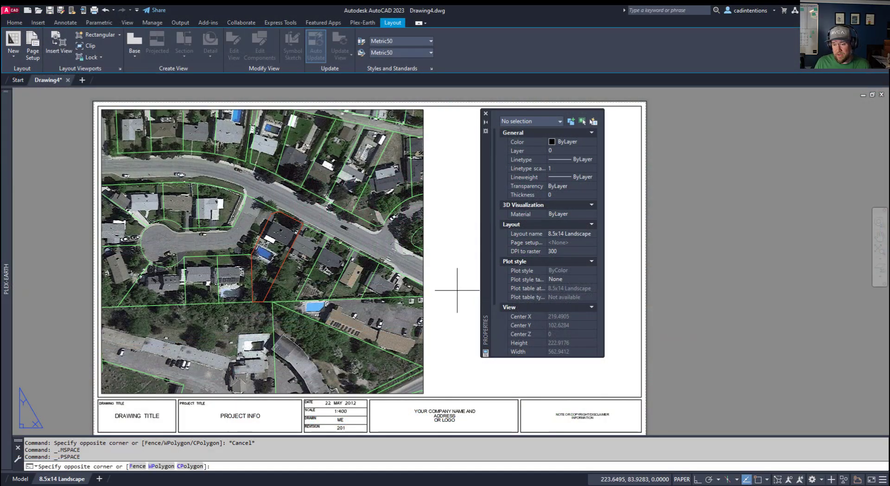
{"action": "left_click", "coordinate": [399, 283]}
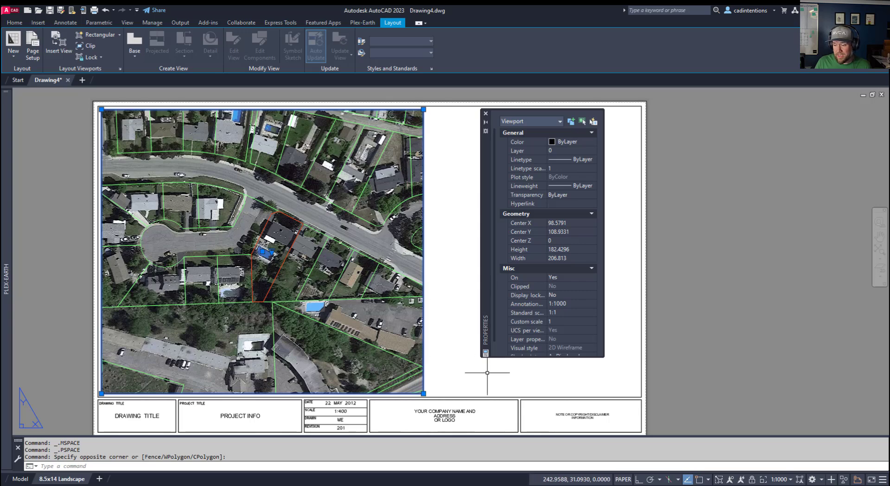
{"action": "left_click", "coordinate": [785, 479]}
{"action": "left_click", "coordinate": [774, 399]}
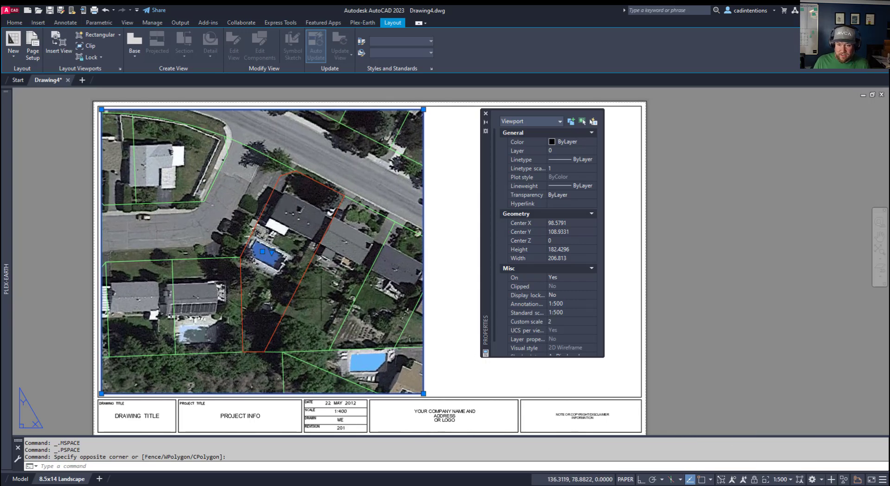
Step: Activate the aerial viewport's model space, shift the imagery to reposition the red lot, and return to paper space
{"action": "double_click", "coordinate": [320, 295]}
{"action": "middle_click_drag", "start_coordinate": [328, 303], "coordinate": [305, 302]}
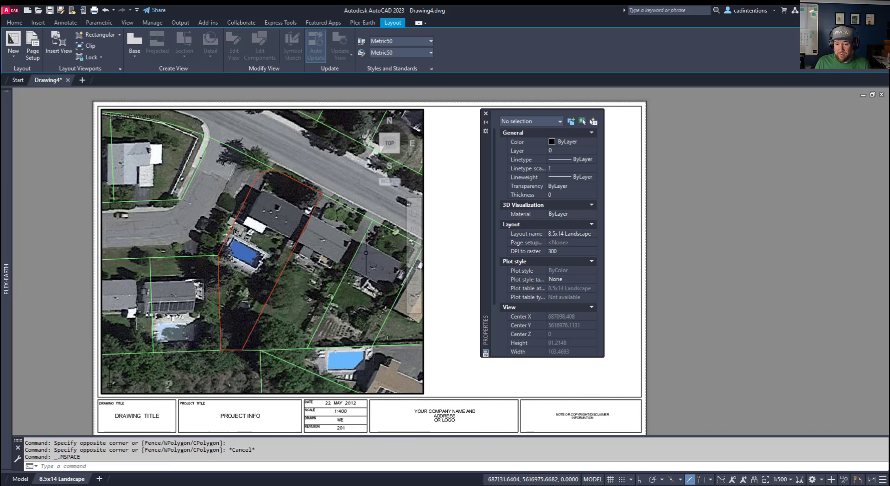
{"action": "double_click", "coordinate": [446, 251]}
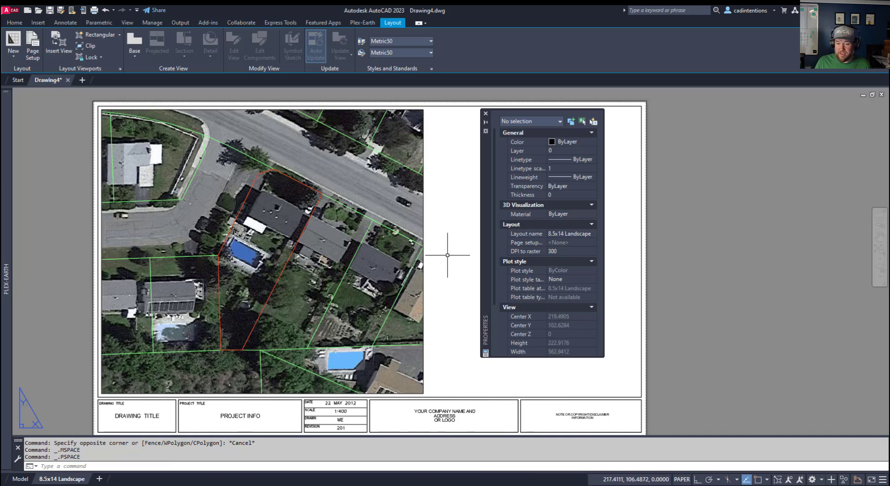
{"action": "middle_click_drag", "start_coordinate": [449, 254], "coordinate": [427, 248]}
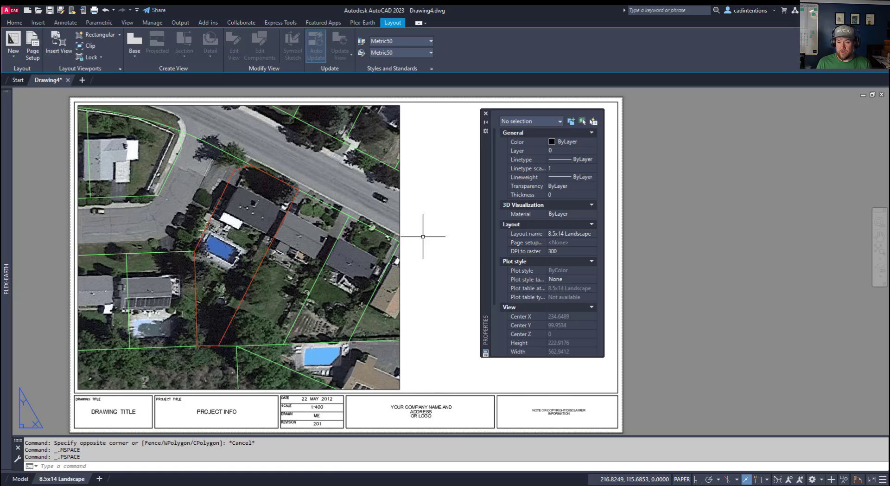
Step: Move the Properties palette off the sheet and create a rectangular viewport beside the aerial one, aligned with its top edge
{"action": "left_click_drag", "start_coordinate": [485, 232], "coordinate": [668, 235]}
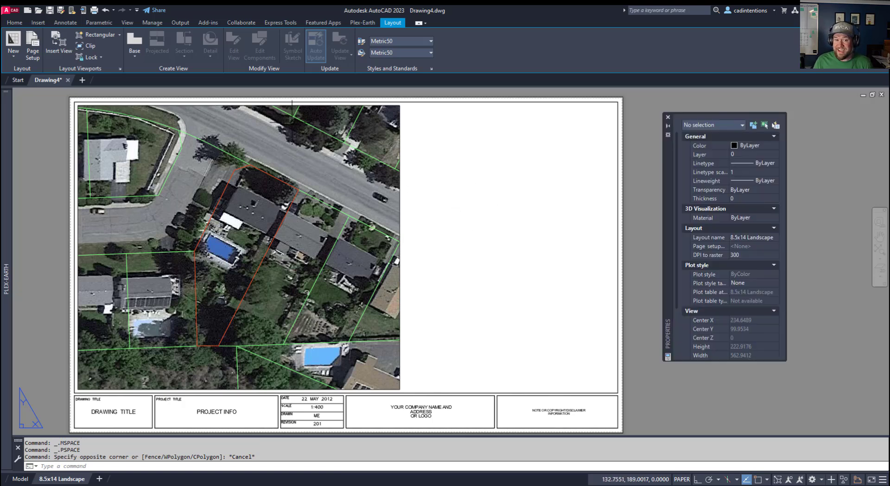
{"action": "left_click", "coordinate": [104, 36]}
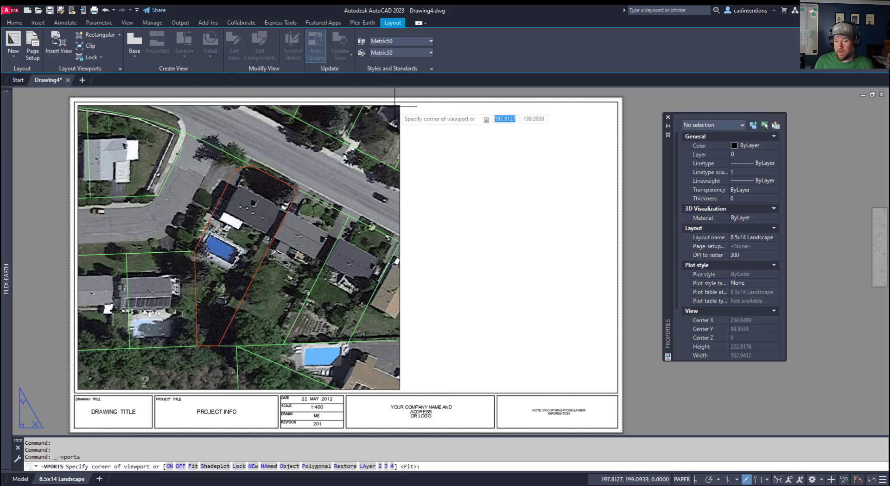
{"action": "key", "text": "F3"}
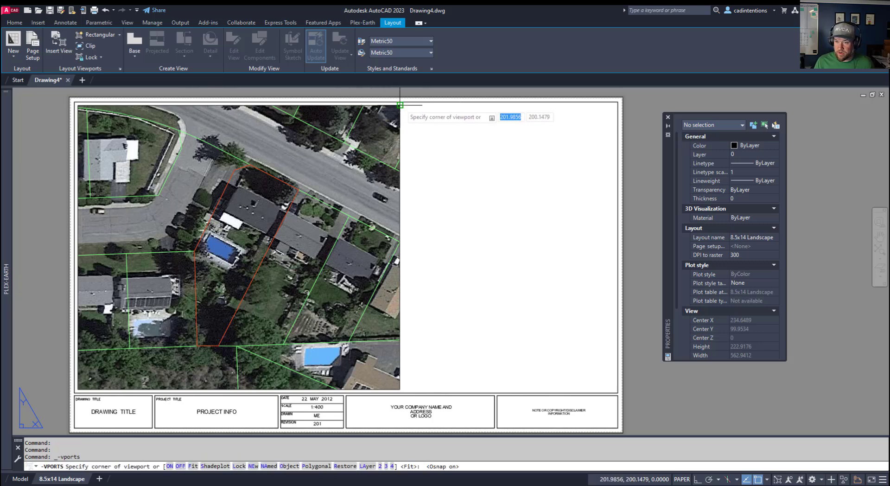
{"action": "left_click", "coordinate": [400, 106]}
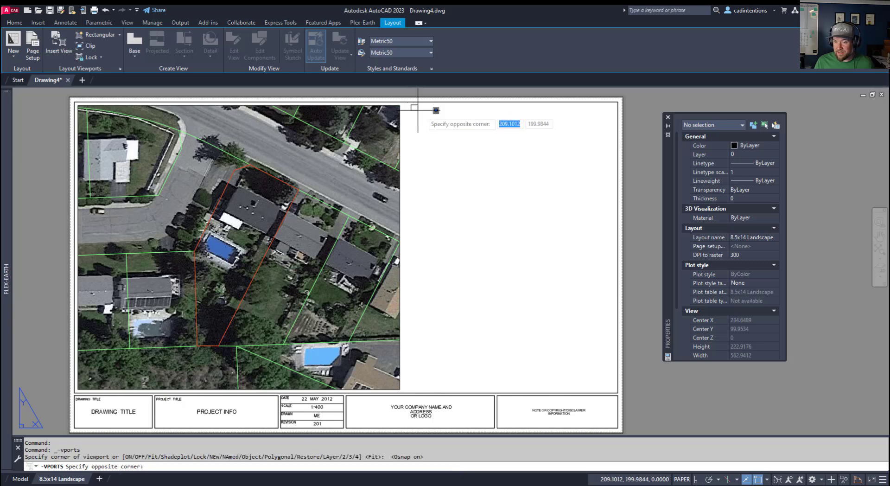
{"action": "left_click", "coordinate": [617, 218]}
{"action": "middle_click_drag", "start_coordinate": [542, 220], "coordinate": [456, 230]}
{"action": "key", "text": "Escape"}
{"action": "left_click", "coordinate": [459, 248]}
{"action": "key", "text": "Escape"}
{"action": "left_click", "coordinate": [457, 220]}
{"action": "key", "text": "Escape"}
Step: Activate the new viewport, enlarge its regional map and center it around the Kamloops marker, and return to paper space
{"action": "double_click", "coordinate": [459, 216]}
{"action": "middle_click_drag", "start_coordinate": [496, 167], "coordinate": [428, 191]}
{"action": "scroll", "coordinate": [420, 175], "scroll_direction": "up", "scroll_amount": 6}
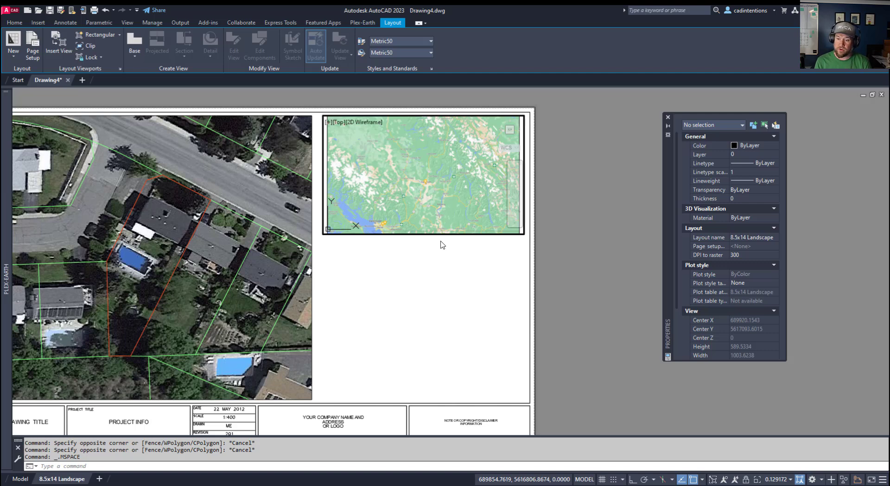
{"action": "scroll", "coordinate": [433, 187], "scroll_direction": "up", "scroll_amount": 2}
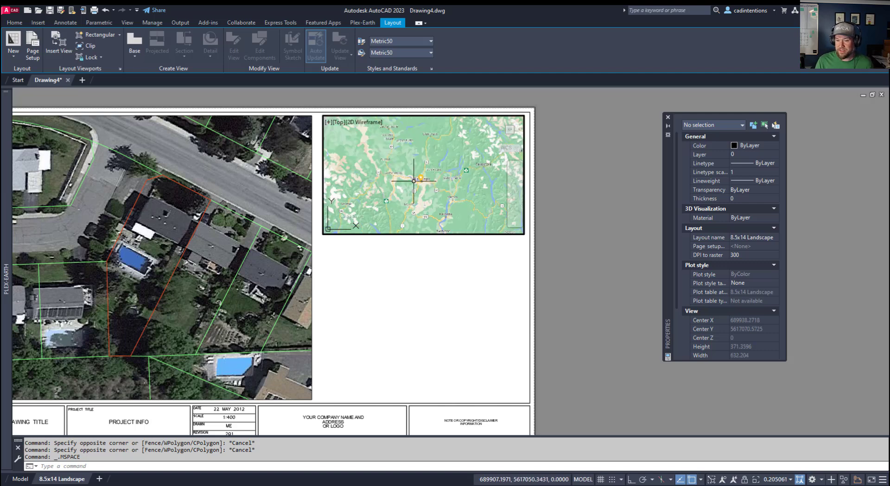
{"action": "mouse_move", "coordinate": [414, 181]}
{"action": "middle_mouse_down"}
{"action": "mouse_move", "coordinate": [419, 193]}
{"action": "mouse_move", "coordinate": [412, 190]}
{"action": "mouse_move", "coordinate": [422, 190]}
{"action": "mouse_move", "coordinate": [423, 179]}
{"action": "mouse_move", "coordinate": [434, 194]}
{"action": "mouse_move", "coordinate": [423, 174]}
{"action": "middle_mouse_up"}
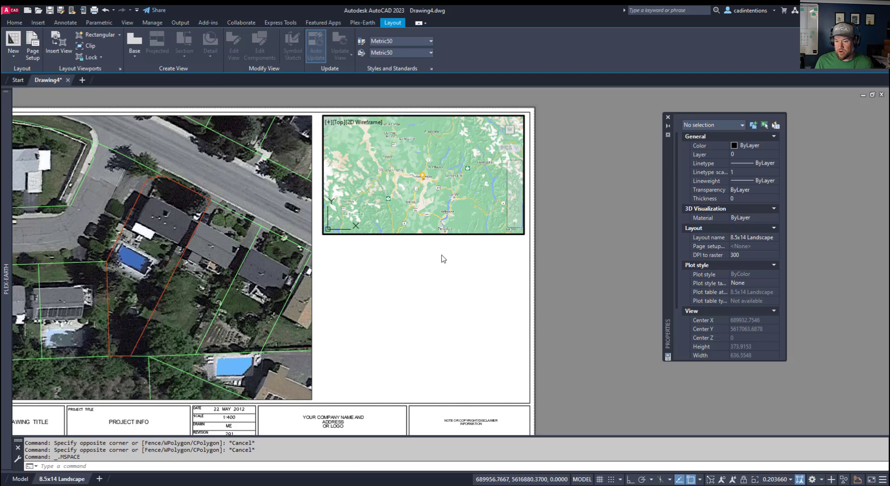
{"action": "double_click", "coordinate": [442, 269]}
{"action": "scroll", "coordinate": [437, 175], "scroll_direction": "up", "scroll_amount": 2}
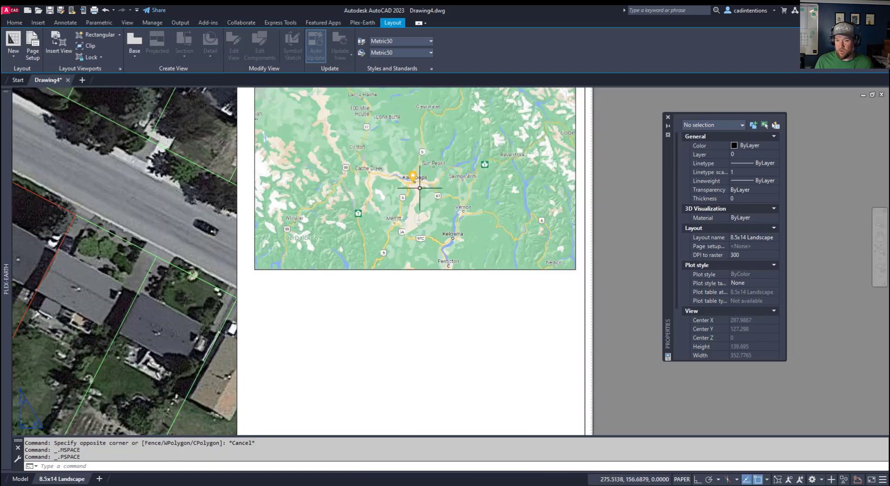
{"action": "middle_click_drag", "start_coordinate": [409, 188], "coordinate": [454, 213]}
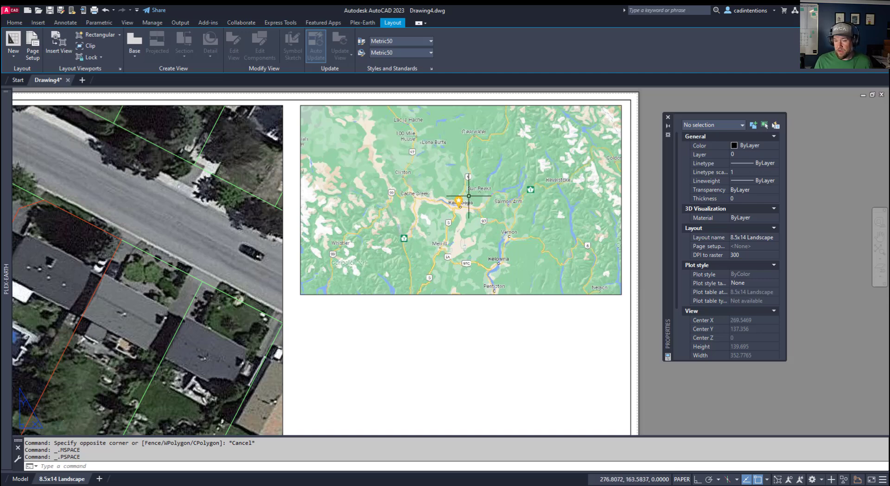
{"action": "scroll", "coordinate": [469, 195], "scroll_direction": "down", "scroll_amount": 3}
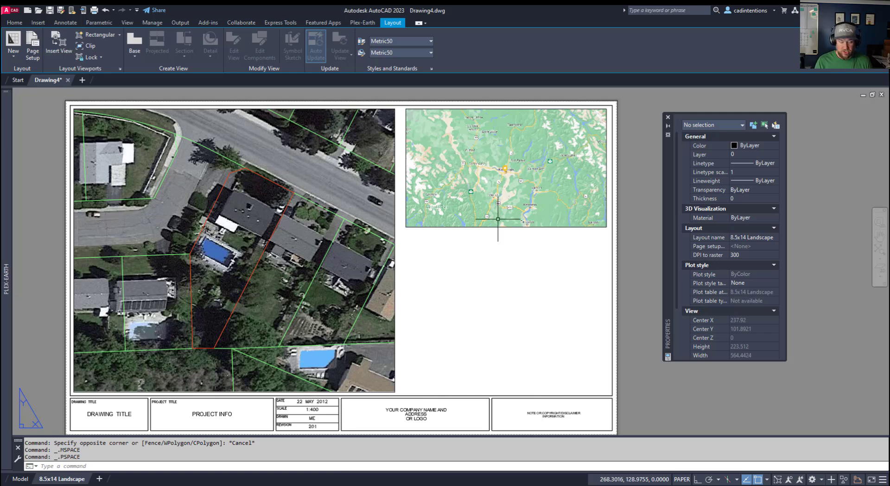
Step: Copy the map viewport straight down into the empty area below it, using Ortho with object snap off
{"action": "type", "text": "c"}
{"action": "key", "text": "Return"}
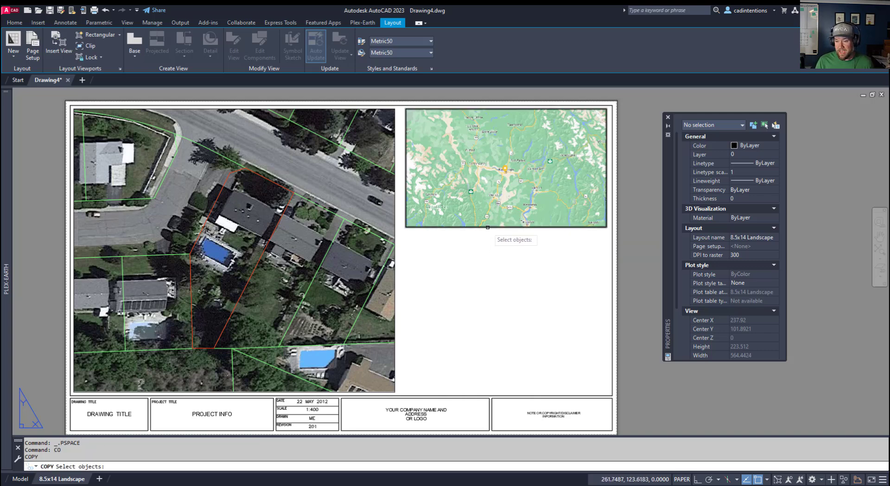
{"action": "left_click", "coordinate": [488, 228]}
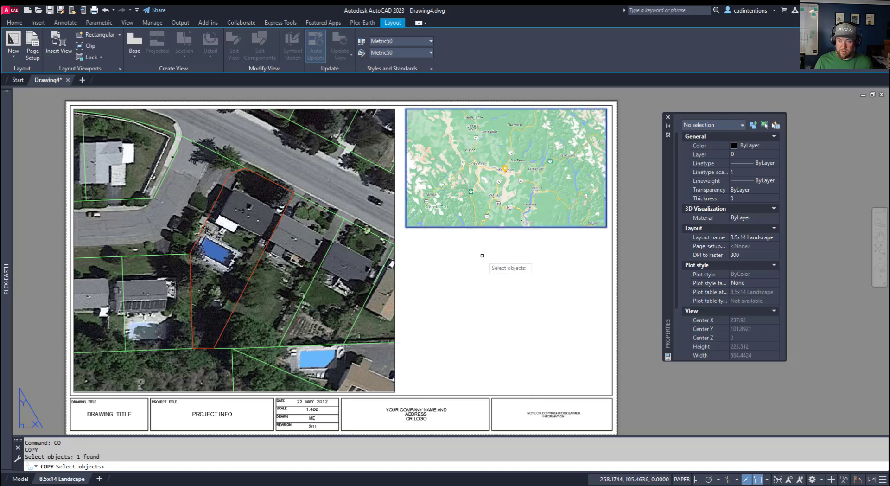
{"action": "key", "text": "Return"}
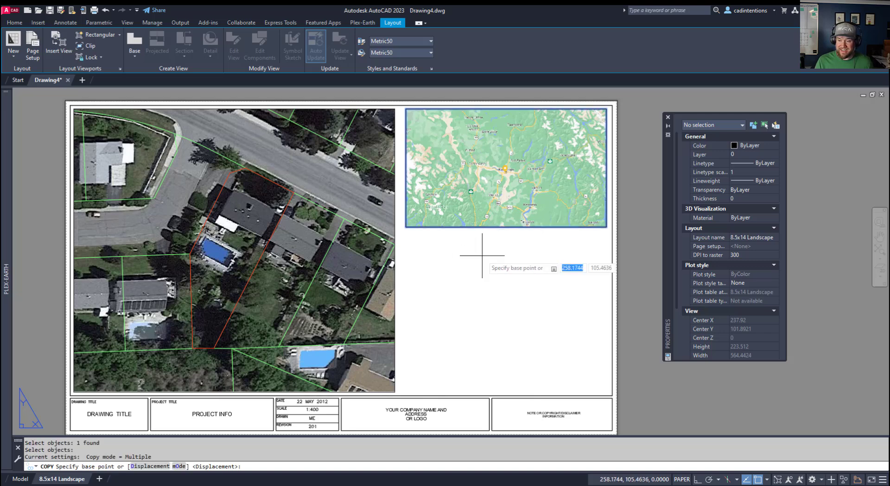
{"action": "left_click", "coordinate": [421, 244]}
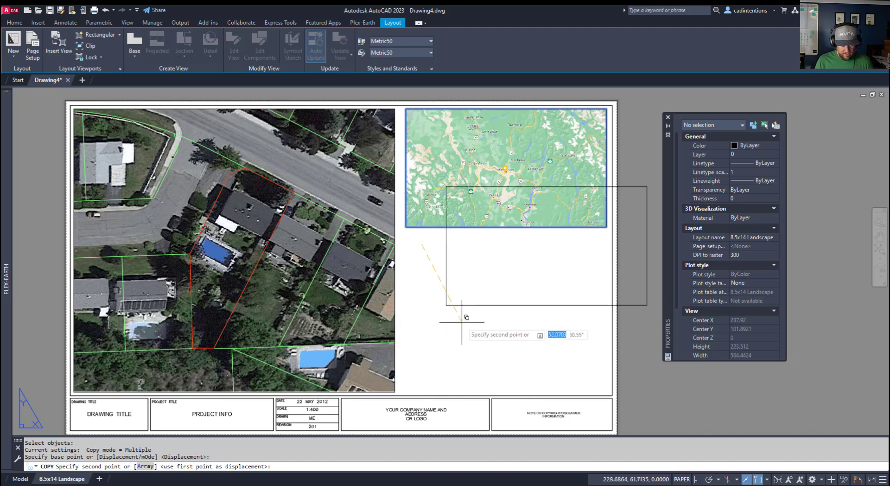
{"action": "key", "text": "F8"}
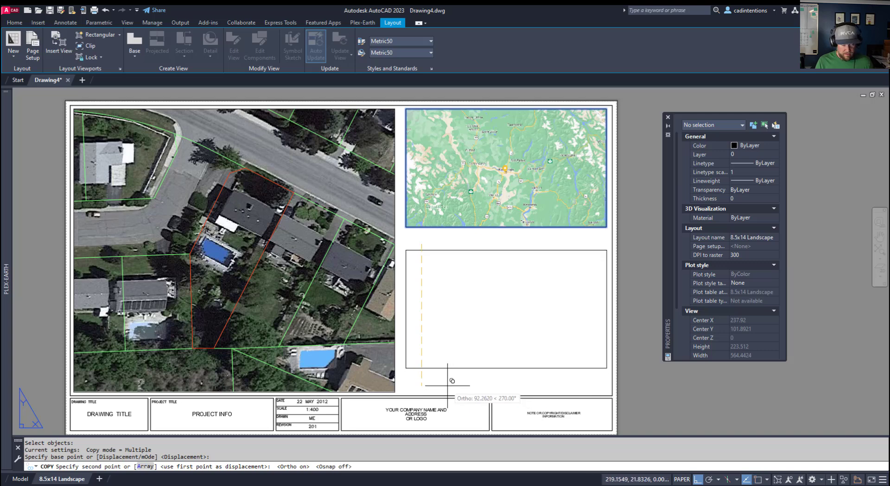
{"action": "key", "text": "F3"}
{"action": "left_click", "coordinate": [449, 386]}
{"action": "key", "text": "Escape"}
{"action": "key", "text": "Escape"}
{"action": "middle_click_drag", "start_coordinate": [552, 313], "coordinate": [533, 301]}
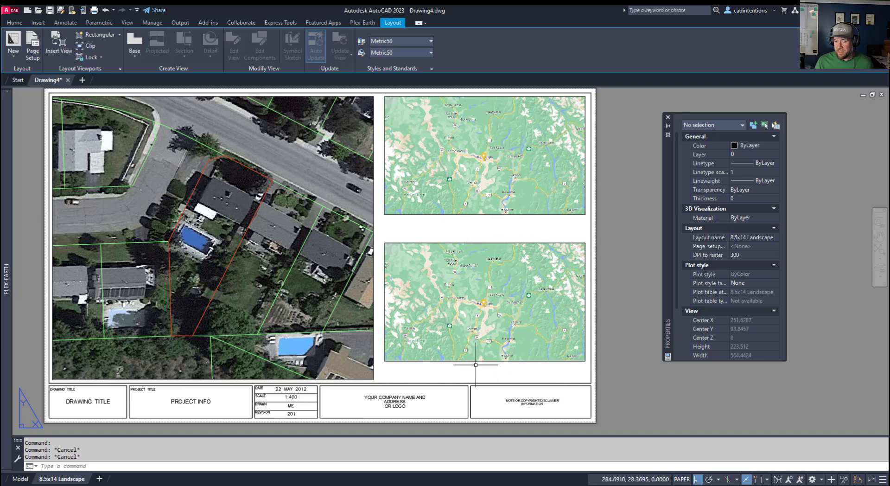
Step: Stretch the aerial viewport's lower-right corner up so its bottom edge aligns with the lower map viewport, and deselect it
{"action": "left_click", "coordinate": [373, 379]}
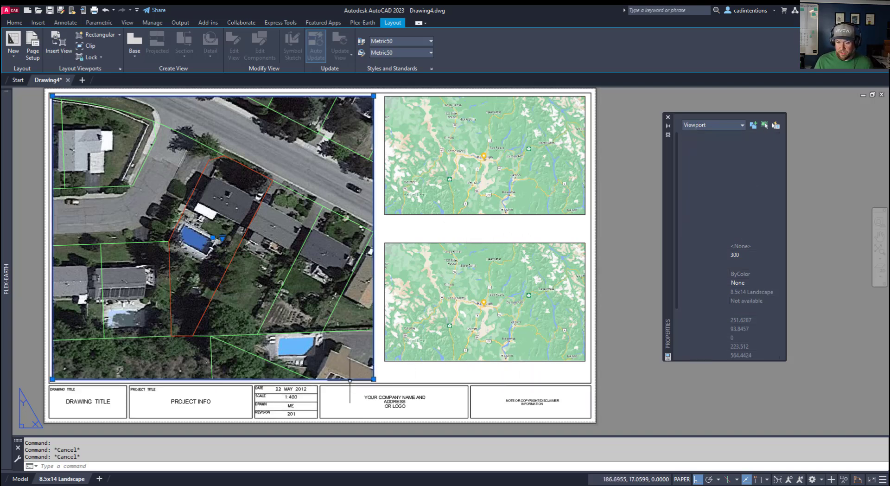
{"action": "left_click", "coordinate": [373, 379]}
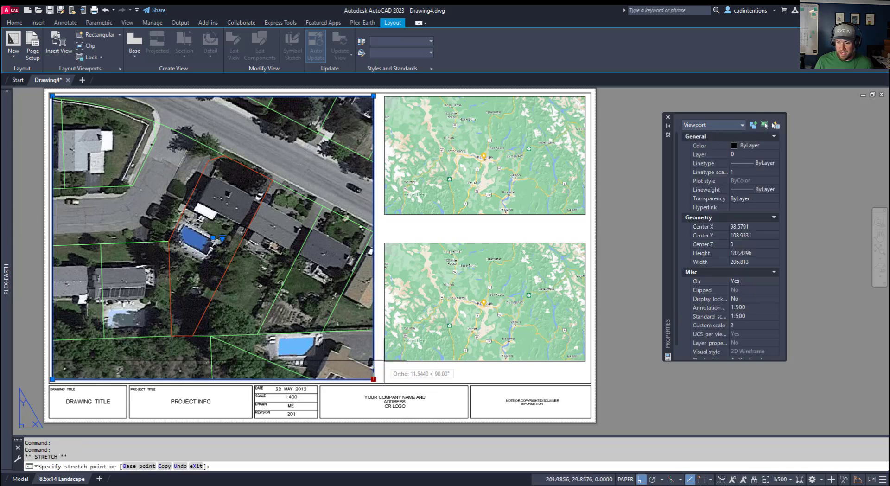
{"action": "key", "text": "Escape"}
{"action": "key", "text": "Escape"}
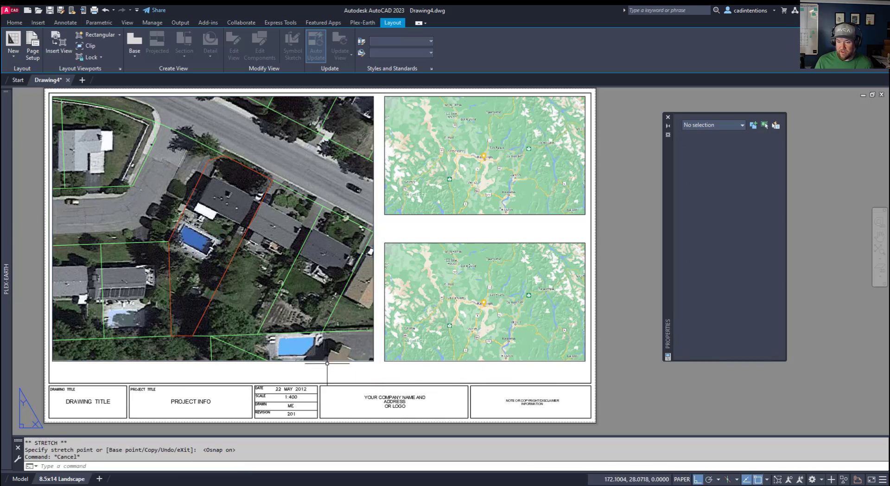
Step: Activate the lower map viewport, reframe it on the aerial mosaic with the green parcel lines, and return to paper space
{"action": "middle_click_drag", "start_coordinate": [352, 246], "coordinate": [371, 226]}
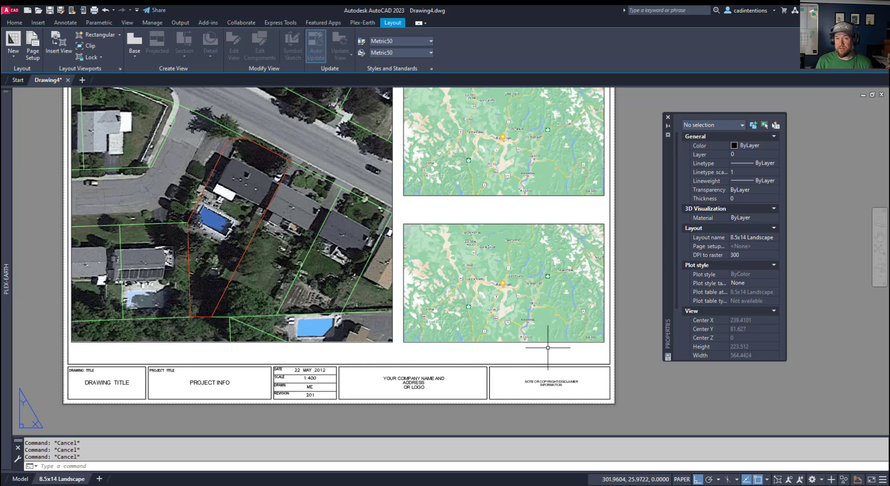
{"action": "left_click", "coordinate": [566, 369]}
{"action": "left_click", "coordinate": [522, 315]}
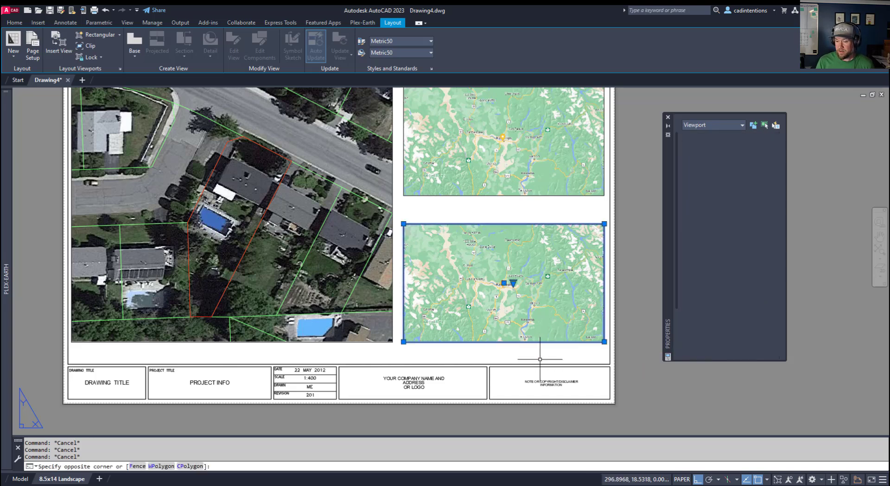
{"action": "double_click", "coordinate": [515, 311]}
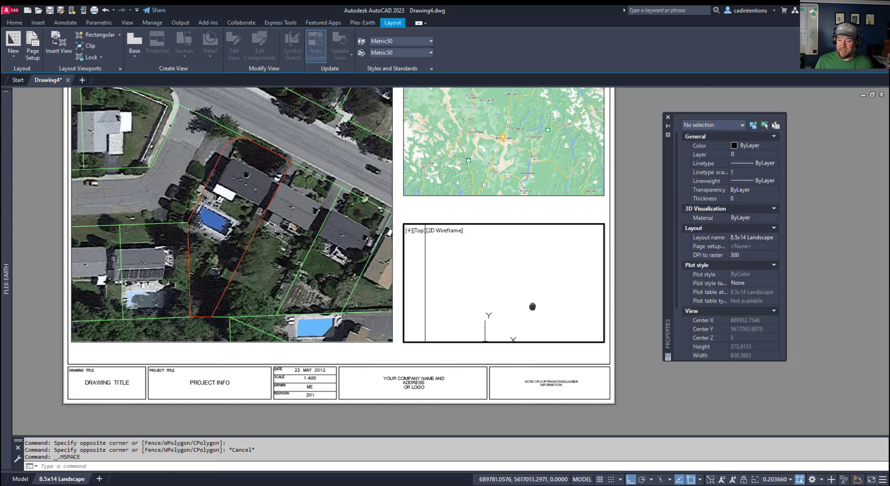
{"action": "scroll", "coordinate": [445, 299], "scroll_direction": "down", "scroll_amount": 3}
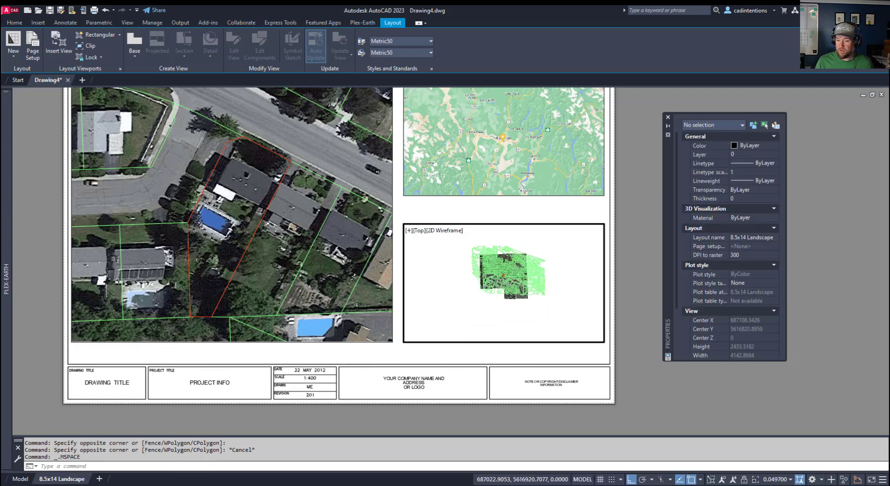
{"action": "scroll", "coordinate": [507, 272], "scroll_direction": "up", "scroll_amount": 2}
{"action": "middle_click_drag", "start_coordinate": [508, 271], "coordinate": [486, 292]}
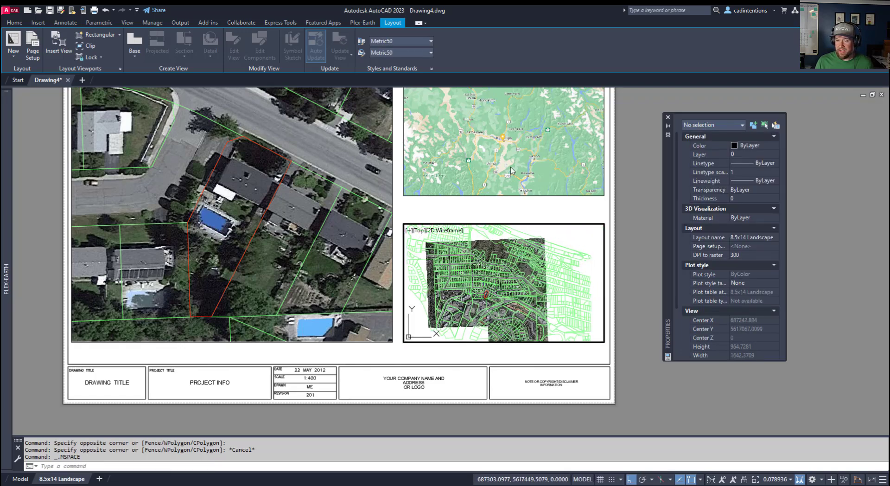
{"action": "double_click", "coordinate": [483, 354]}
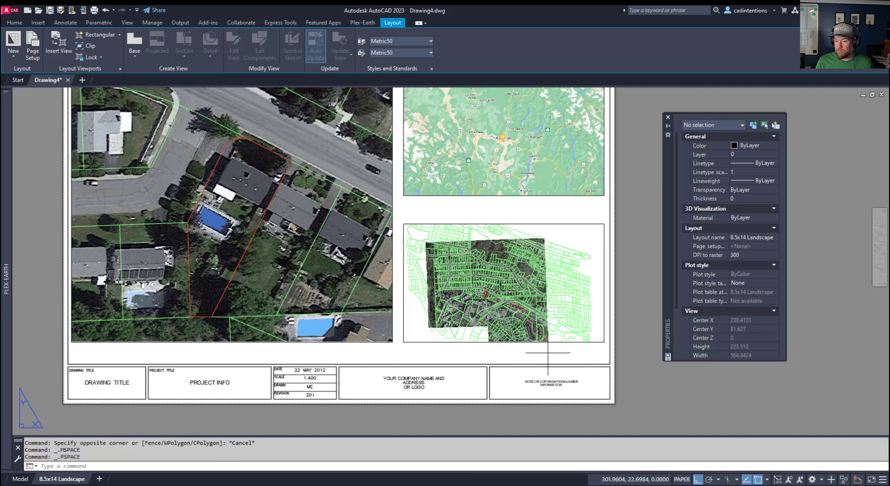
Step: Set the lower viewport's scale to 1:5000, center the red-outlined parcel inside it and return to paper space
{"action": "left_click", "coordinate": [509, 342]}
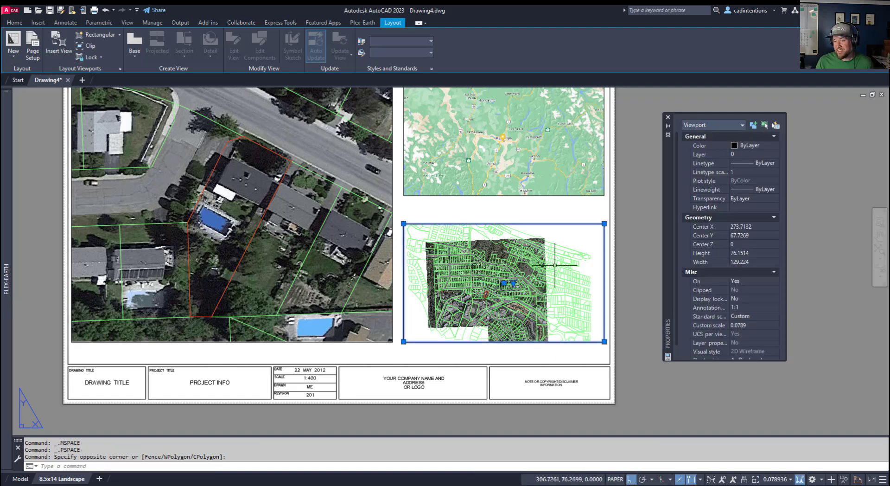
{"action": "left_click", "coordinate": [790, 482]}
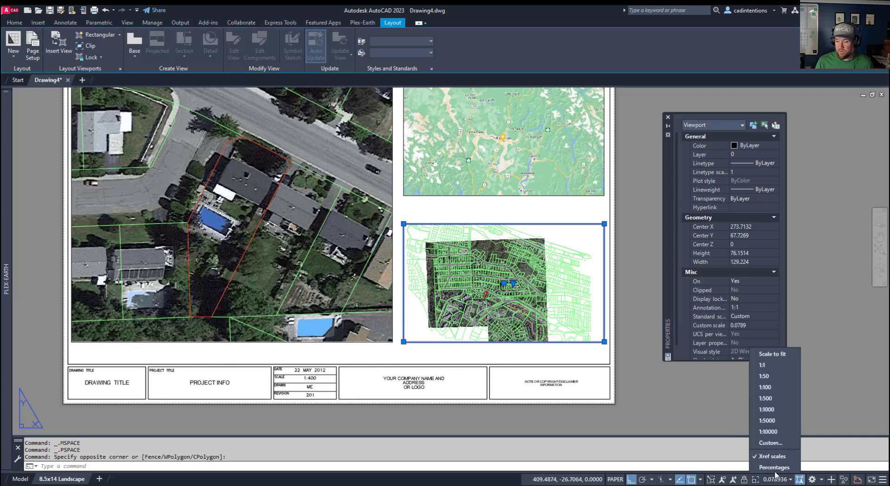
{"action": "left_click", "coordinate": [767, 421]}
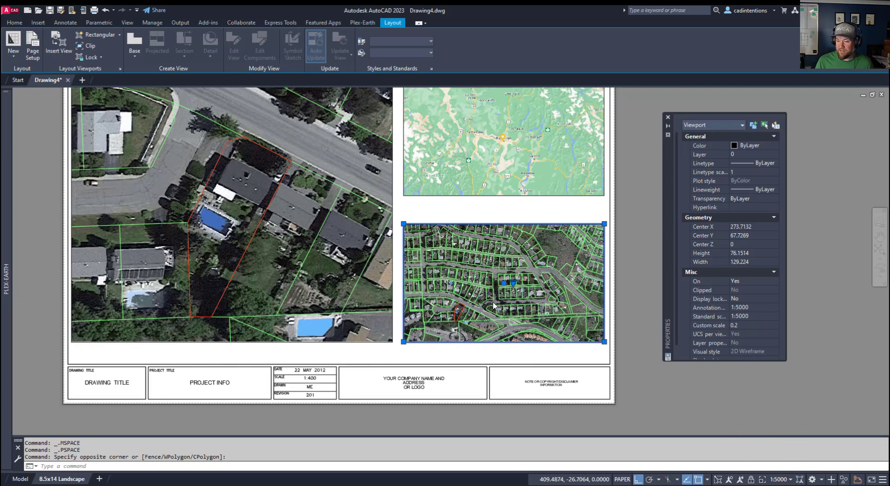
{"action": "left_click", "coordinate": [473, 301]}
{"action": "double_click", "coordinate": [474, 302]}
{"action": "middle_click_drag", "start_coordinate": [483, 302], "coordinate": [531, 284]}
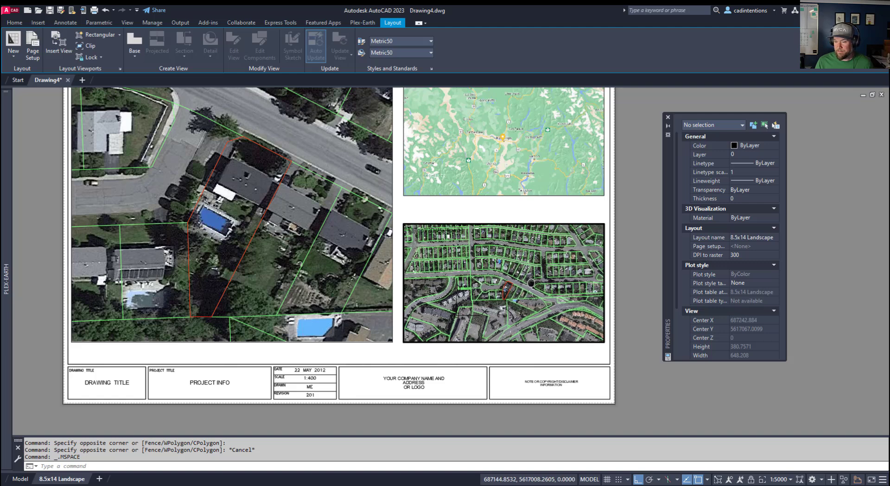
{"action": "double_click", "coordinate": [524, 355]}
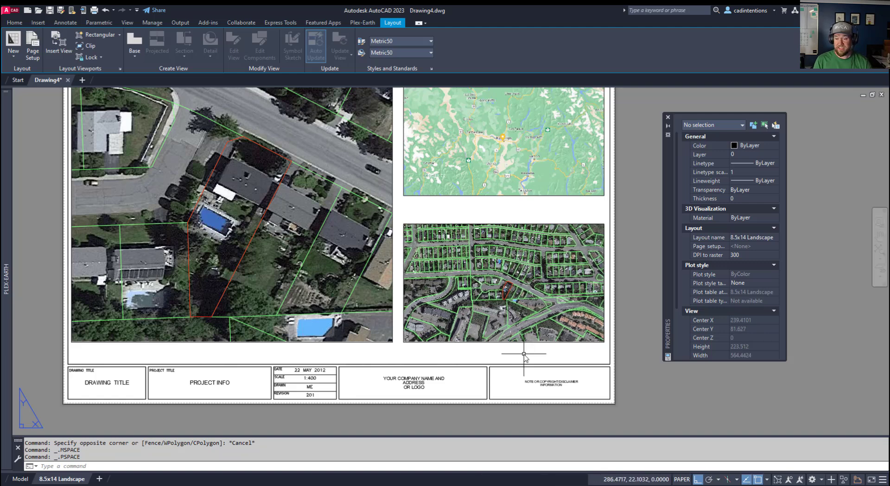
{"action": "scroll", "coordinate": [536, 302], "scroll_direction": "up", "scroll_amount": 2}
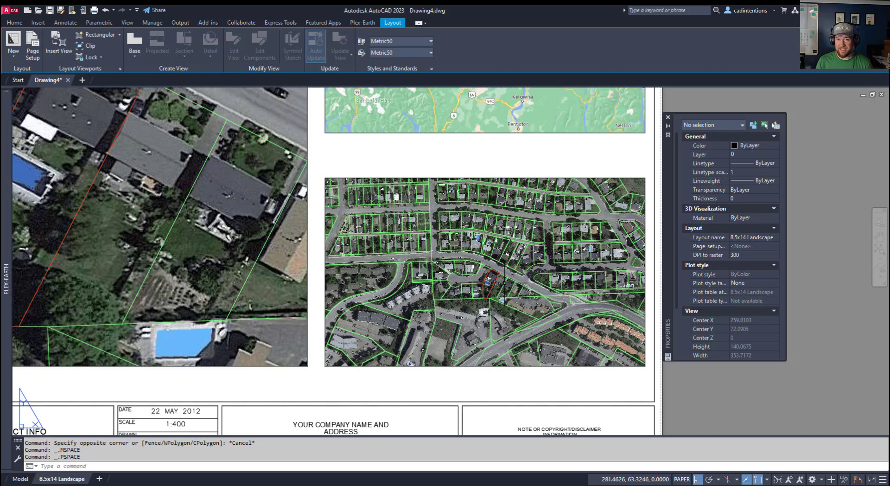
{"action": "scroll", "coordinate": [371, 221], "scroll_direction": "down", "scroll_amount": 4}
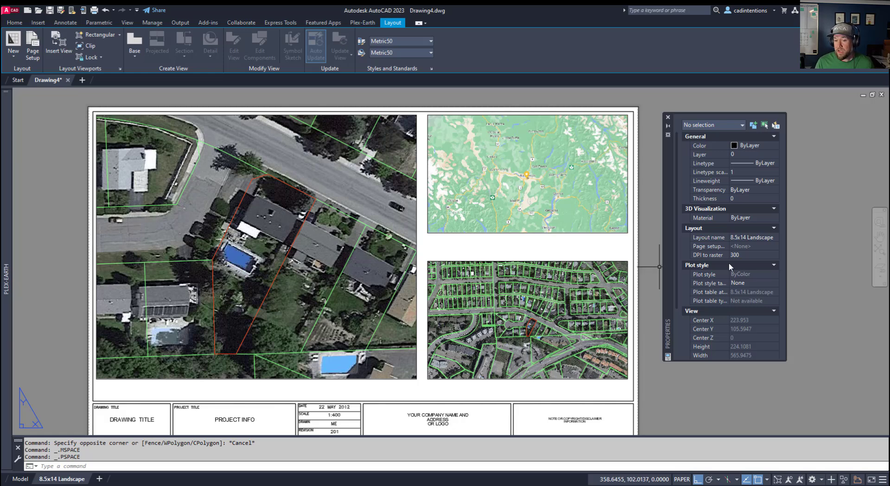
{"action": "left_click", "coordinate": [575, 248]}
{"action": "key", "text": "Escape"}
{"action": "key", "text": "Escape"}
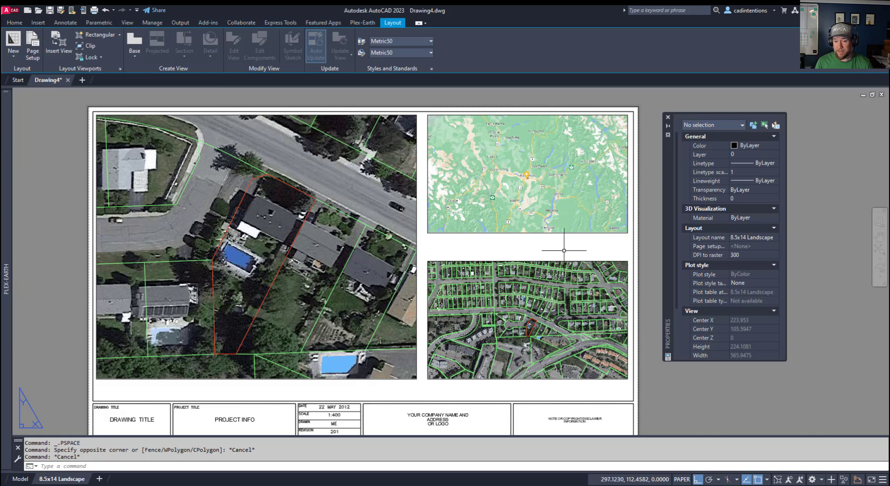
Step: Activate the aerial viewport and cycle the active viewport through the three layout viewports, twice, returning to paper space each time
{"action": "double_click", "coordinate": [365, 207]}
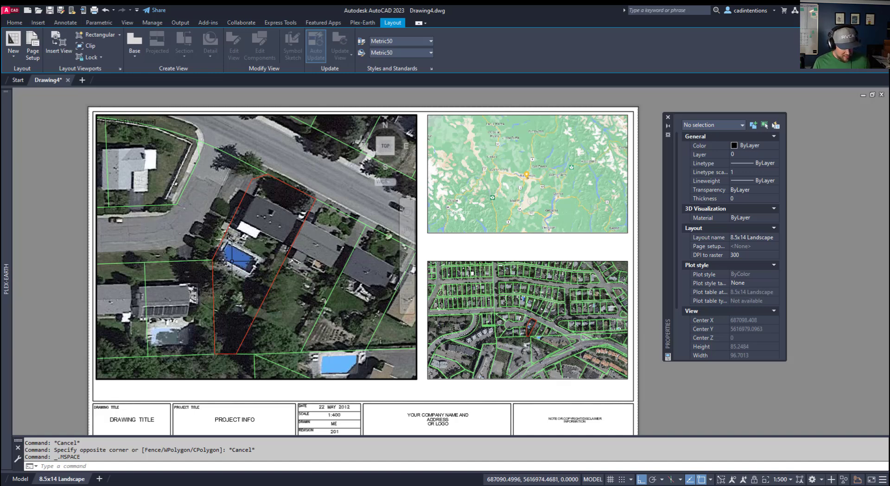
{"action": "key", "text": "ctrl+r"}
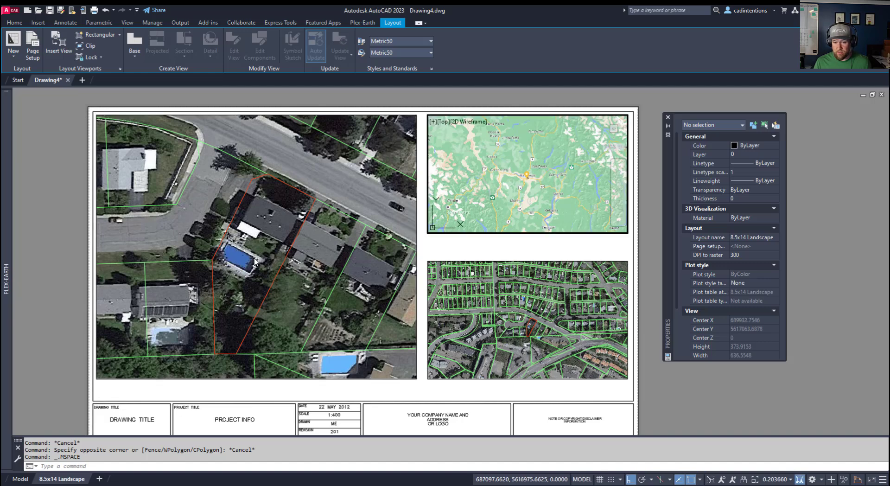
{"action": "key", "text": "ctrl+r"}
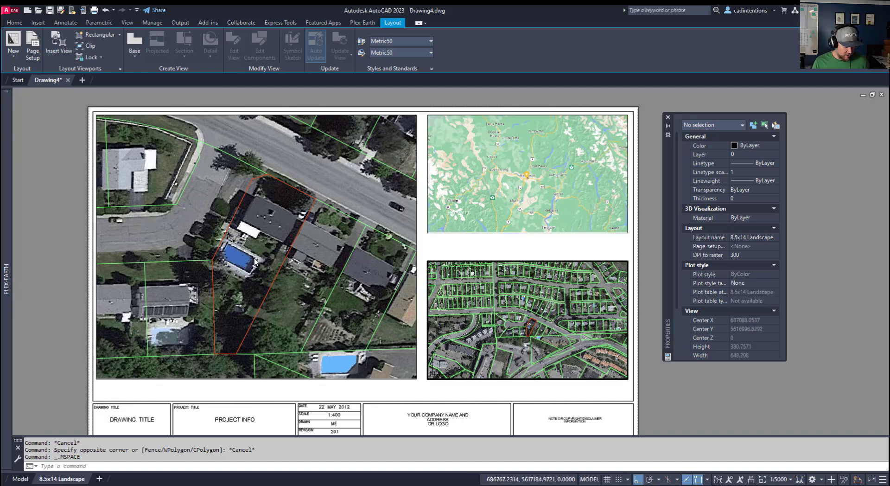
{"action": "key", "text": "ctrl+r"}
{"action": "key", "text": "ctrl+r"}
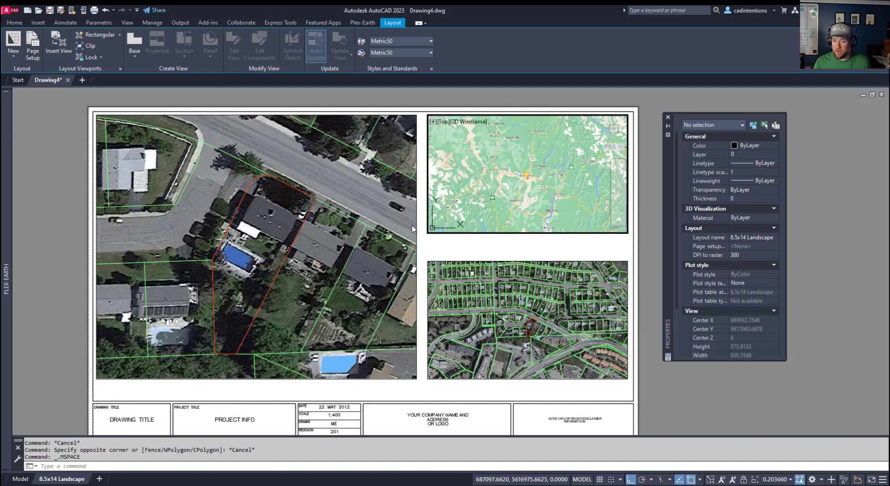
{"action": "key", "text": "ctrl+r"}
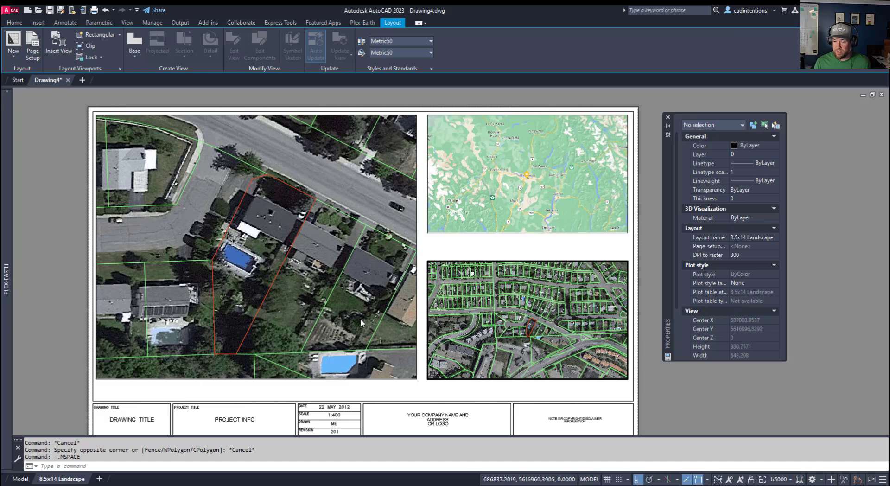
{"action": "key", "text": "ctrl+r"}
{"action": "double_click", "coordinate": [471, 239]}
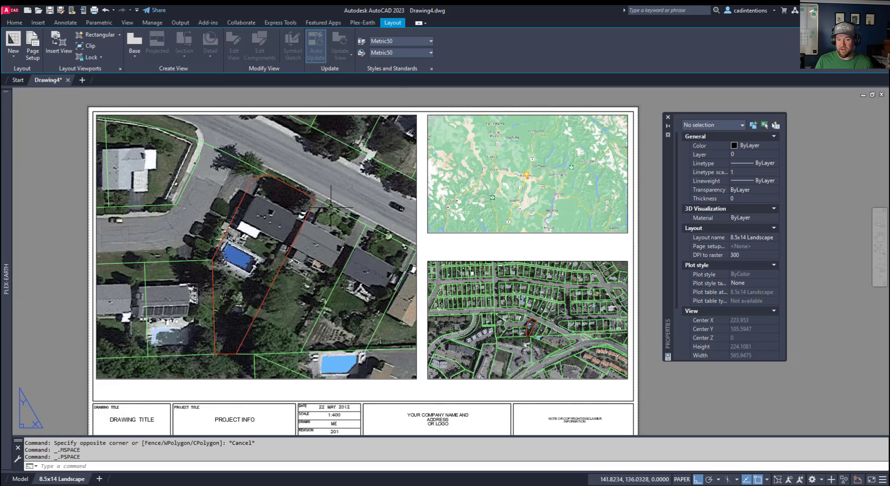
{"action": "double_click", "coordinate": [364, 172]}
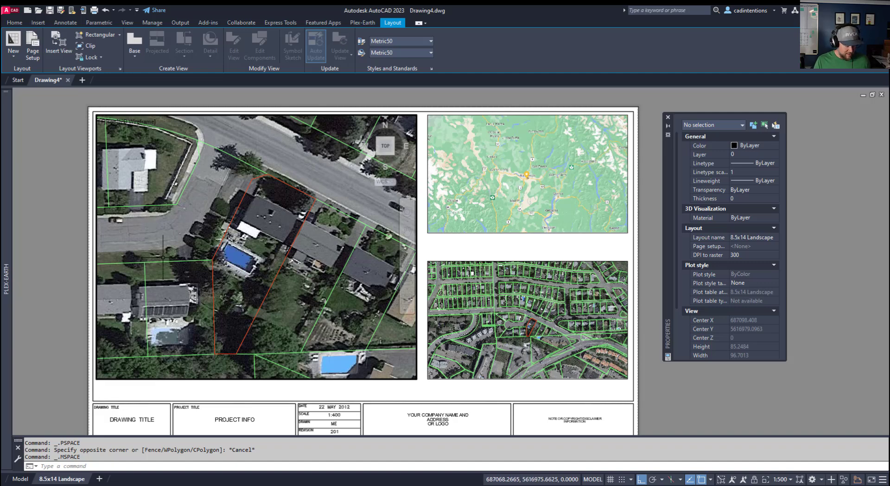
{"action": "key", "text": "ctrl+r"}
{"action": "key", "text": "ctrl+r"}
{"action": "key", "text": "ctrl+r"}
{"action": "key", "text": "ctrl+r"}
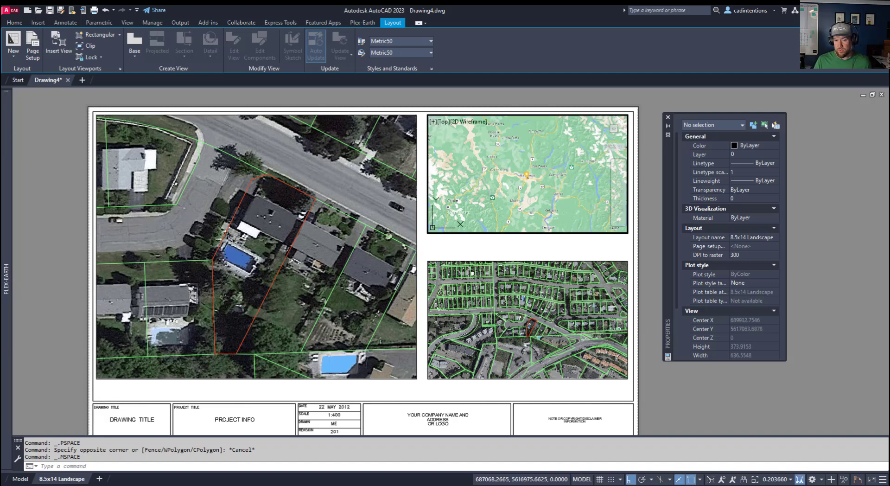
{"action": "double_click", "coordinate": [69, 250]}
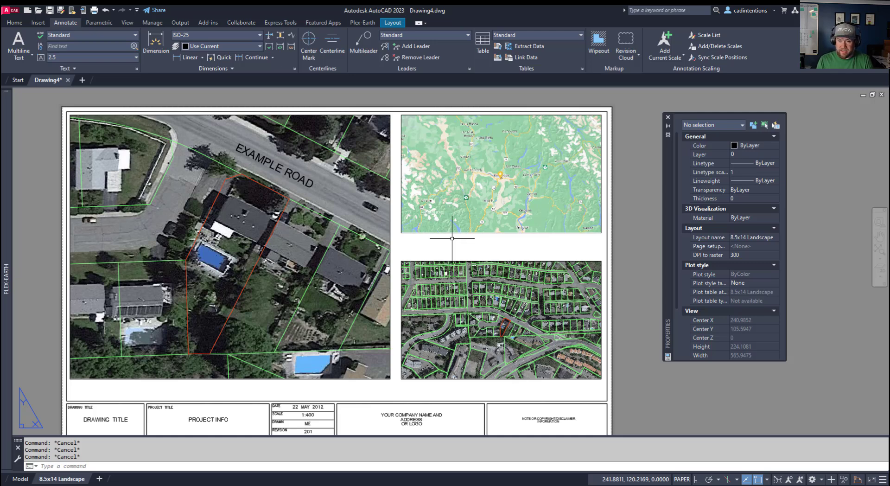
Step: Check the EXAMPLE ROAD text in paper space, try zooming the aerial viewport beneath it, then restore the view and return to paper space
{"action": "left_click", "coordinate": [274, 174]}
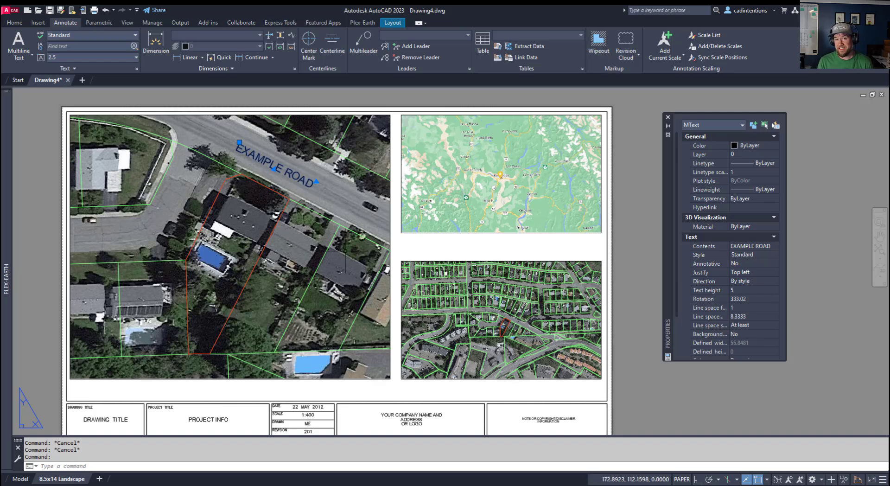
{"action": "key", "text": "Escape"}
{"action": "double_click", "coordinate": [347, 215]}
{"action": "scroll", "coordinate": [348, 215], "scroll_direction": "up", "scroll_amount": 3}
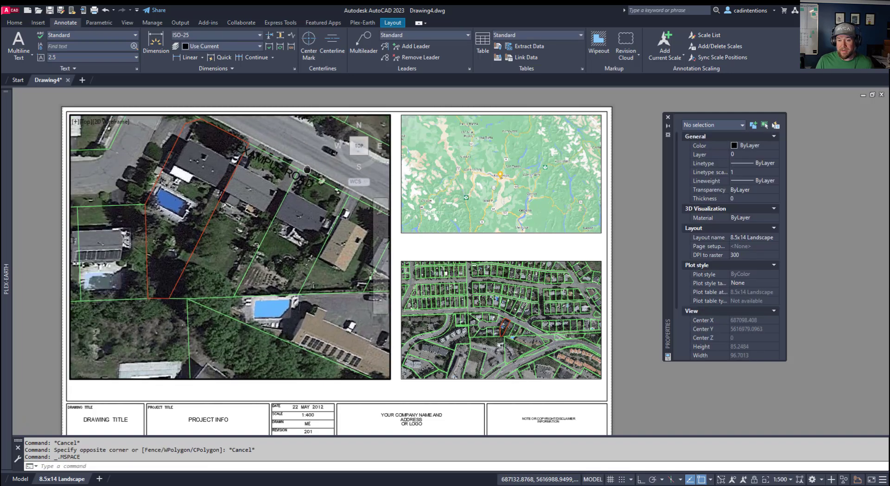
{"action": "scroll", "coordinate": [316, 227], "scroll_direction": "down", "scroll_amount": 3}
{"action": "middle_click_drag", "start_coordinate": [315, 227], "coordinate": [331, 223]}
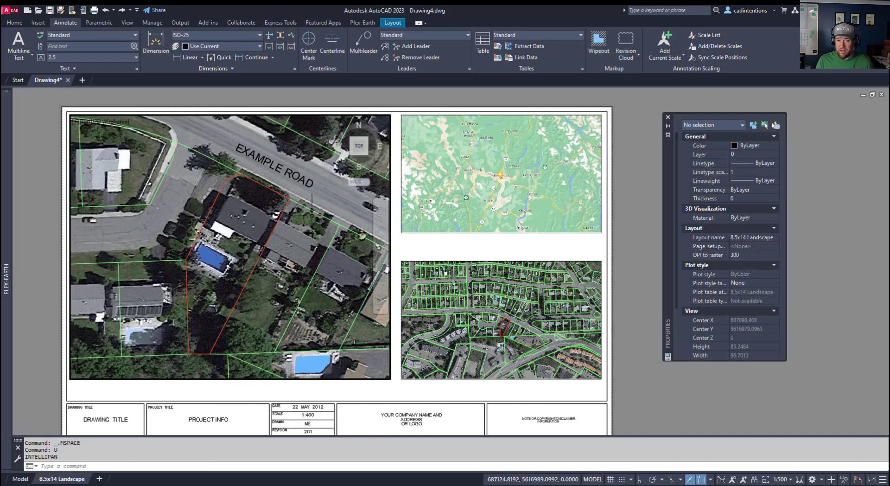
{"action": "double_click", "coordinate": [396, 234]}
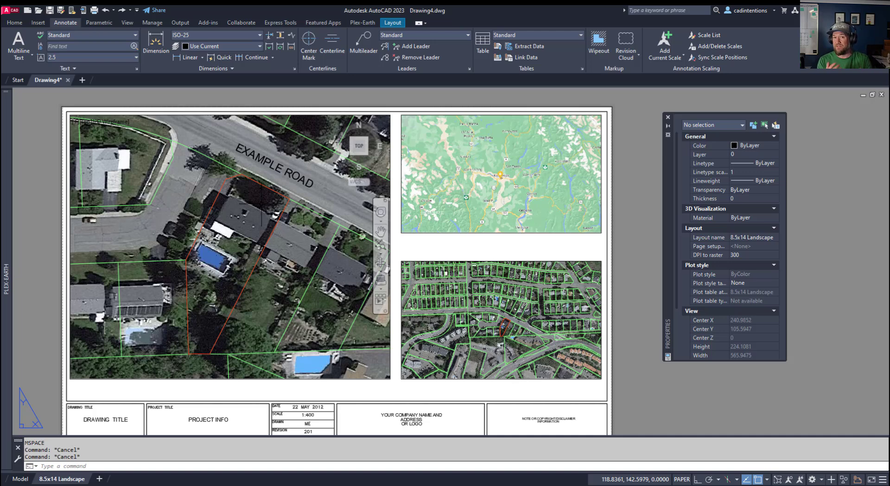
Step: Transfer the EXAMPLE ROAD text from paper space to model space through the aerial viewport with CHSPACE
{"action": "type", "text": "CH"}
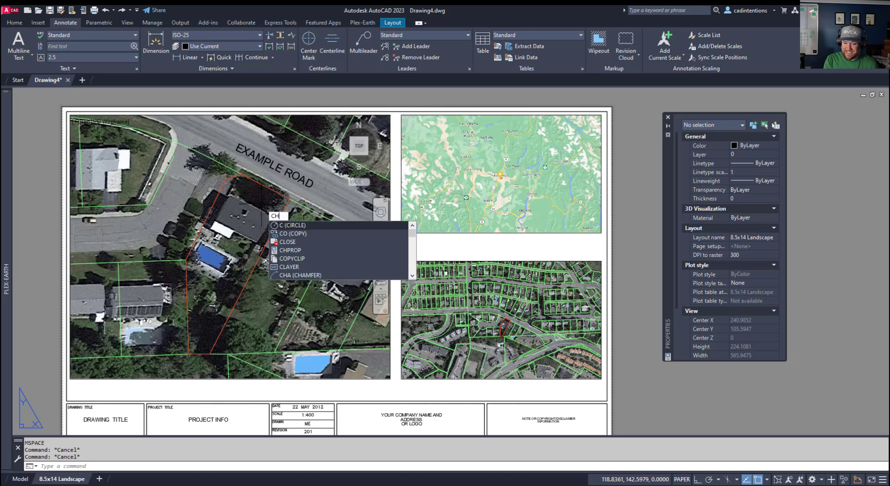
{"action": "type", "text": "SPACE"}
{"action": "key", "text": "Return"}
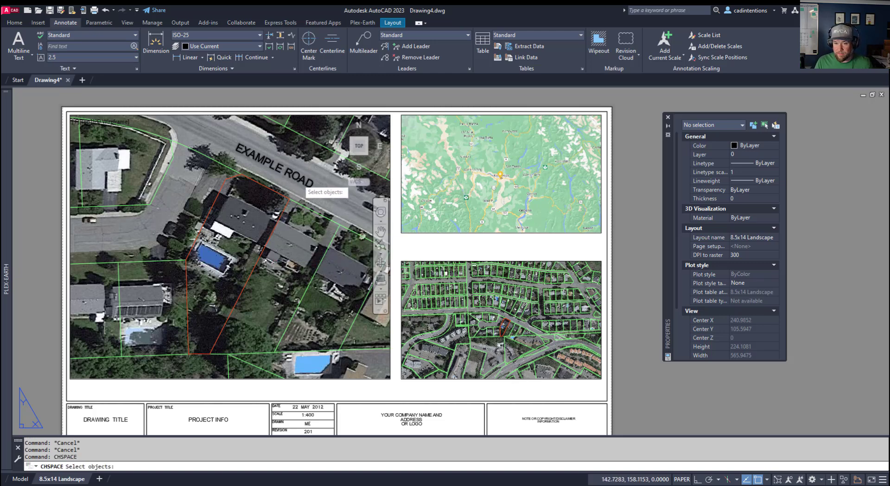
{"action": "left_click", "coordinate": [305, 188]}
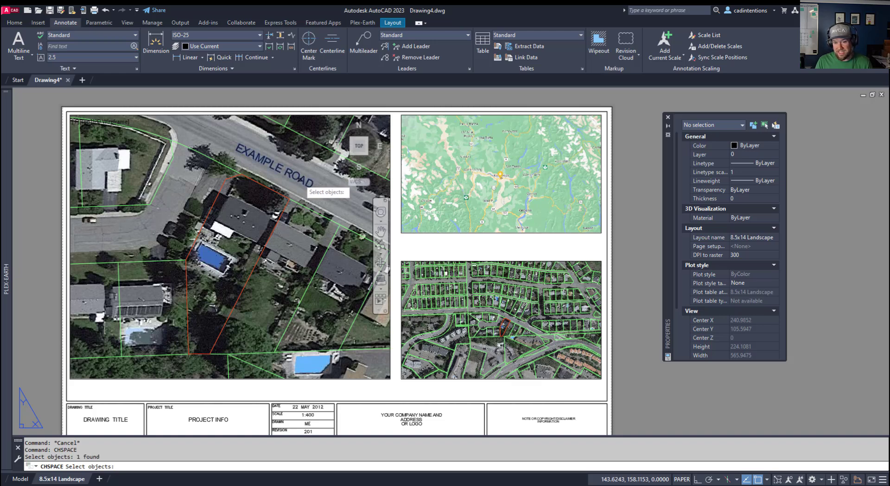
{"action": "key", "text": "Return"}
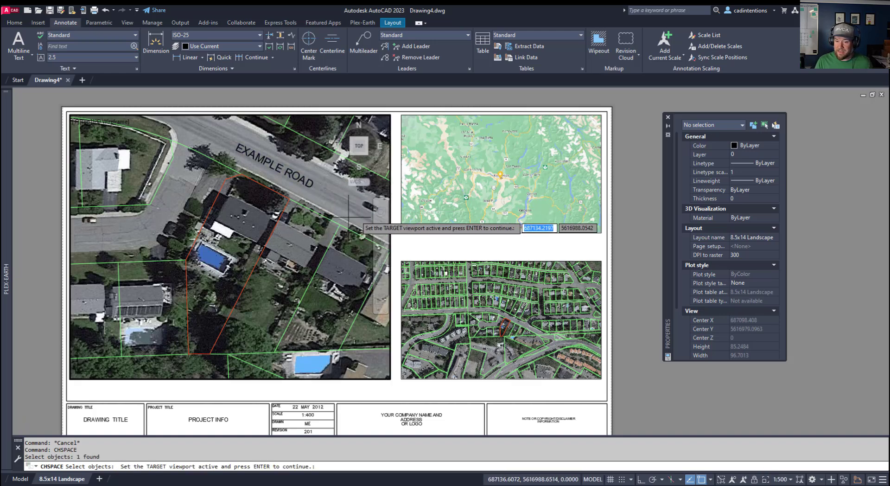
{"action": "left_click", "coordinate": [471, 375]}
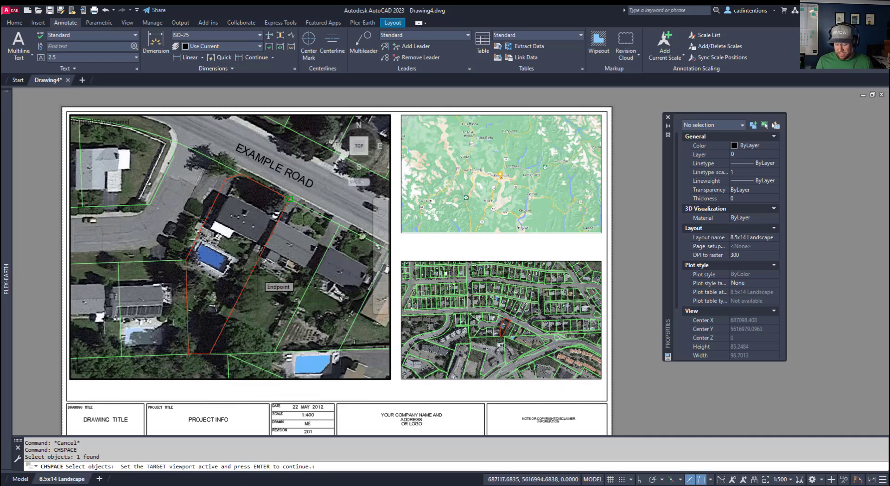
{"action": "key", "text": "Return"}
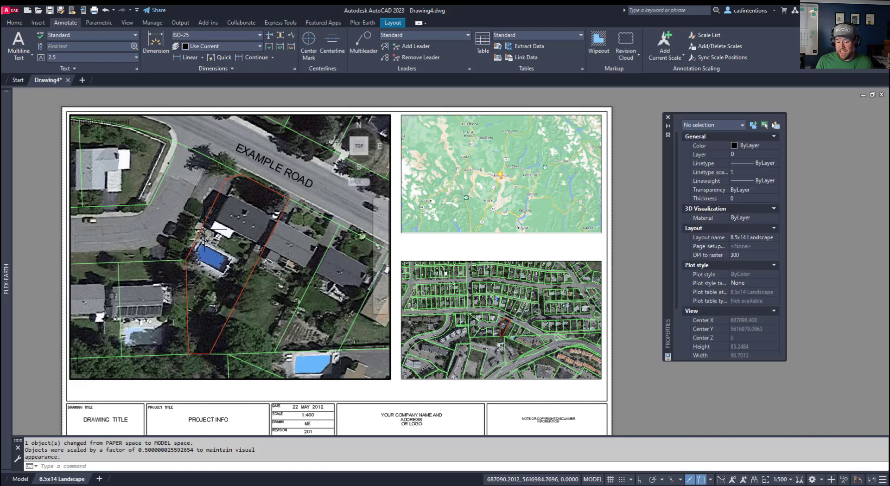
Step: Check the properties of the transferred EXAMPLE ROAD text in the aerial viewport, deselect it and return to paper space
{"action": "key", "text": "Escape"}
{"action": "left_click", "coordinate": [292, 177]}
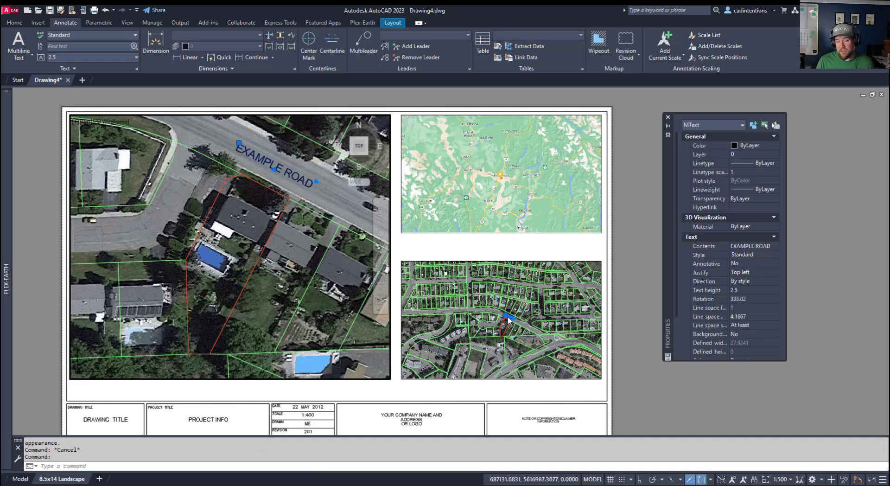
{"action": "key", "text": "Escape"}
{"action": "double_click", "coordinate": [415, 246]}
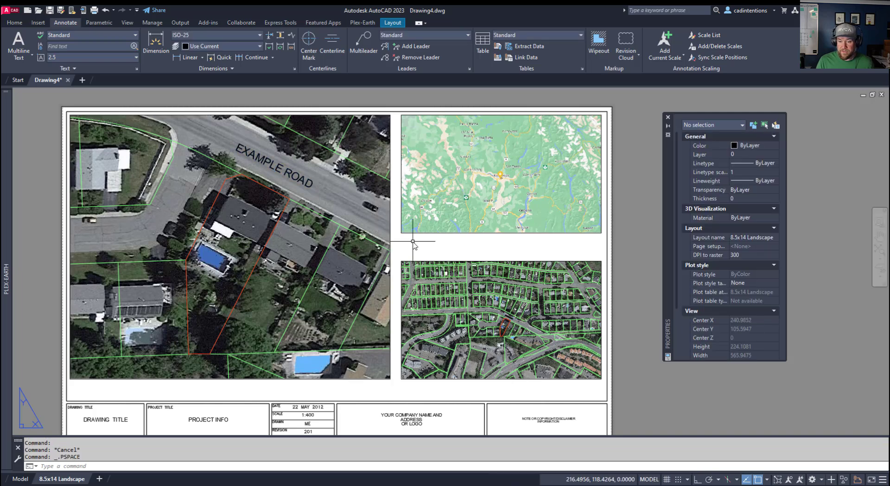
Step: Activate the aerial viewport, pan its view of the parcel slightly, and return to paper space
{"action": "scroll", "coordinate": [528, 345], "scroll_direction": "up", "scroll_amount": 2}
{"action": "scroll", "coordinate": [517, 309], "scroll_direction": "up", "scroll_amount": 2}
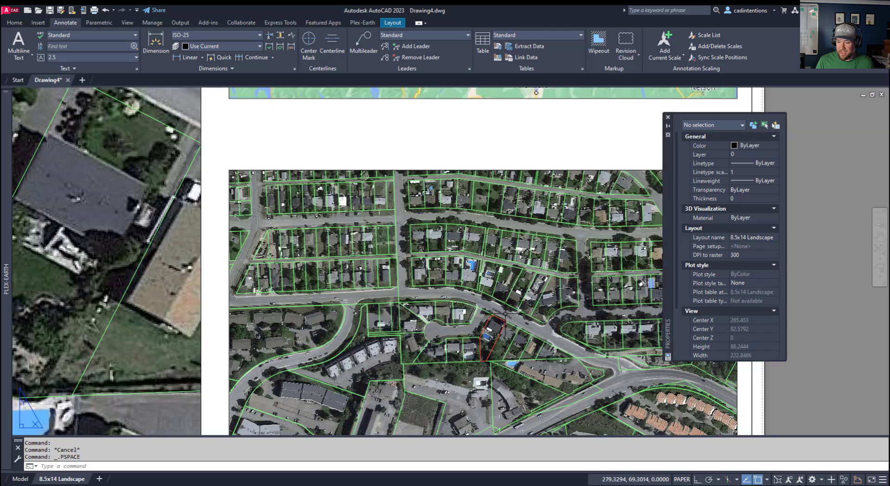
{"action": "scroll", "coordinate": [435, 299], "scroll_direction": "down", "scroll_amount": 4}
{"action": "middle_click_drag", "start_coordinate": [229, 181], "coordinate": [243, 194]}
{"action": "double_click", "coordinate": [243, 193]}
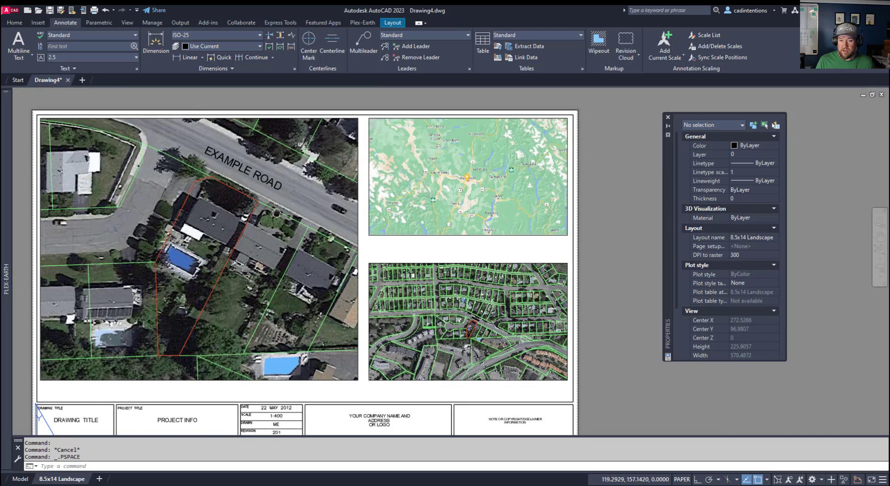
{"action": "left_click", "coordinate": [278, 215]}
{"action": "key", "text": "Escape"}
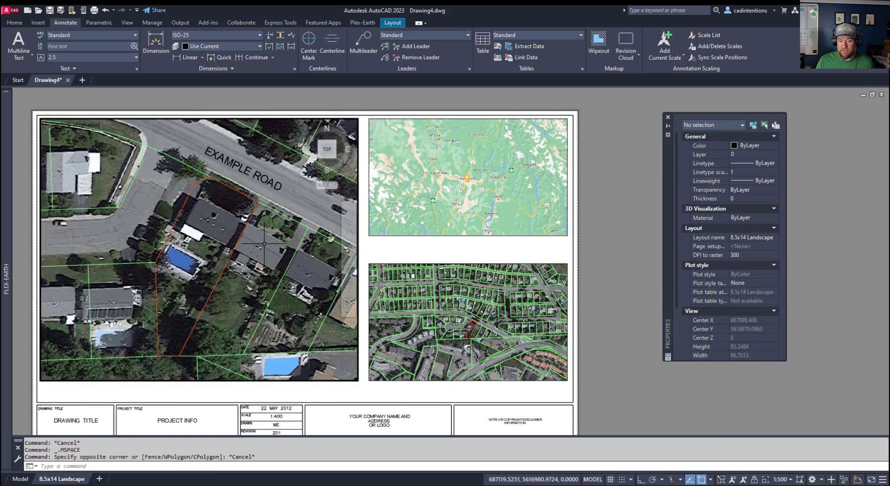
{"action": "mouse_move", "coordinate": [259, 259]}
{"action": "middle_mouse_down"}
{"action": "mouse_move", "coordinate": [217, 273]}
{"action": "mouse_move", "coordinate": [291, 264]}
{"action": "mouse_move", "coordinate": [269, 254]}
{"action": "mouse_move", "coordinate": [263, 262]}
{"action": "mouse_move", "coordinate": [268, 256]}
{"action": "middle_mouse_up"}
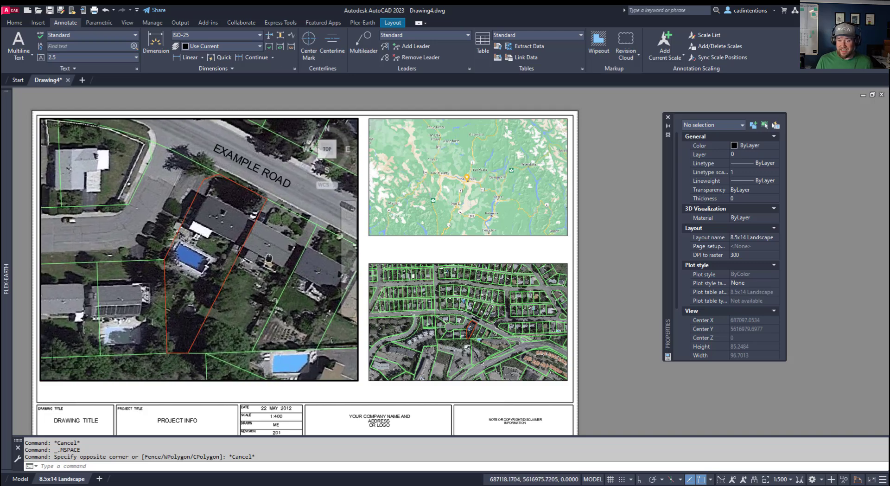
{"action": "double_click", "coordinate": [392, 254]}
{"action": "key", "text": "Escape"}
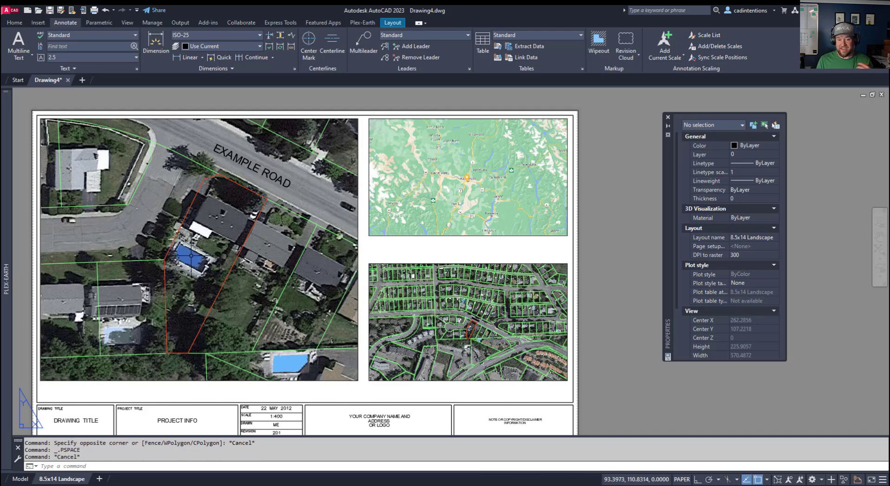
{"action": "key", "text": "Escape"}
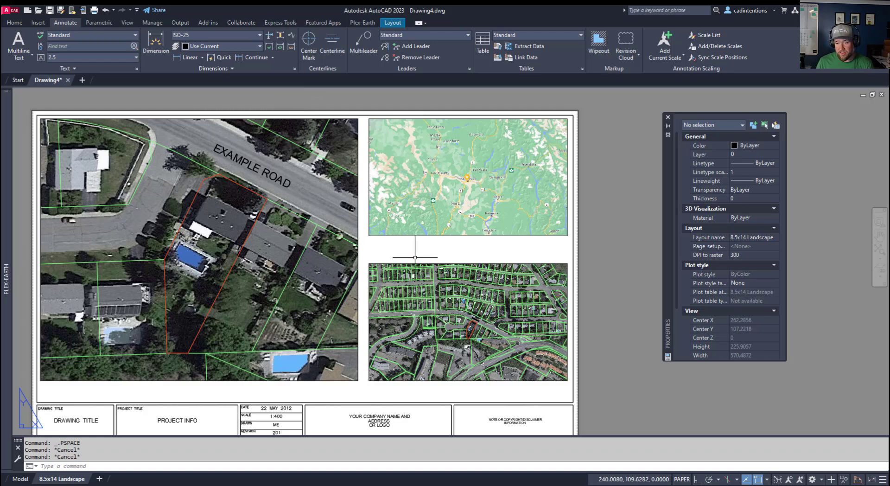
Step: Reactivate the aerial viewport and readjust the parcel's position in it, ending in paper space
{"action": "double_click", "coordinate": [299, 330]}
{"action": "mouse_move", "coordinate": [306, 332]}
{"action": "middle_mouse_down"}
{"action": "mouse_move", "coordinate": [270, 333]}
{"action": "mouse_move", "coordinate": [285, 327]}
{"action": "mouse_move", "coordinate": [295, 335]}
{"action": "middle_mouse_up"}
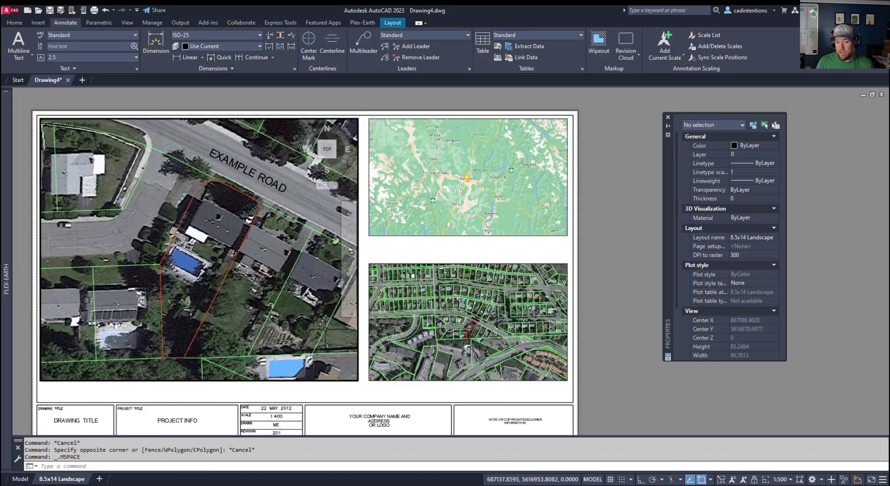
{"action": "double_click", "coordinate": [425, 259]}
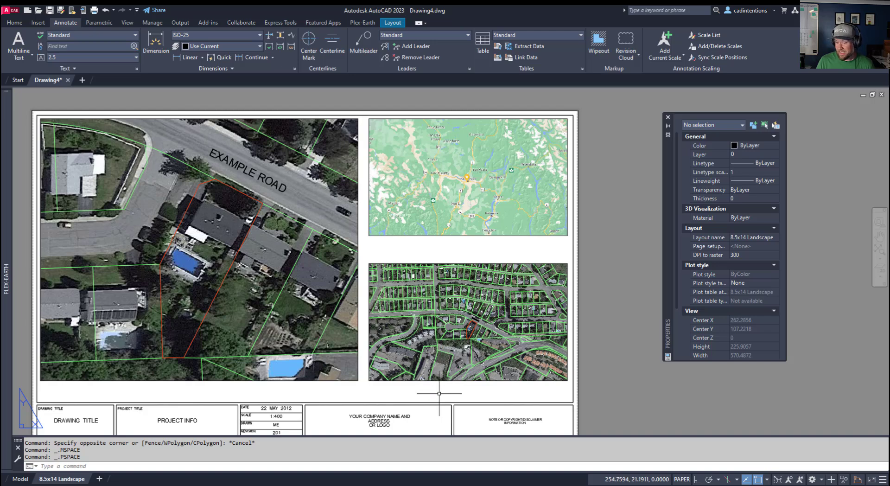
Step: Lock the display of the 1:5000 neighborhood viewport and deselect it
{"action": "left_click_drag", "start_coordinate": [439, 393], "coordinate": [427, 373]}
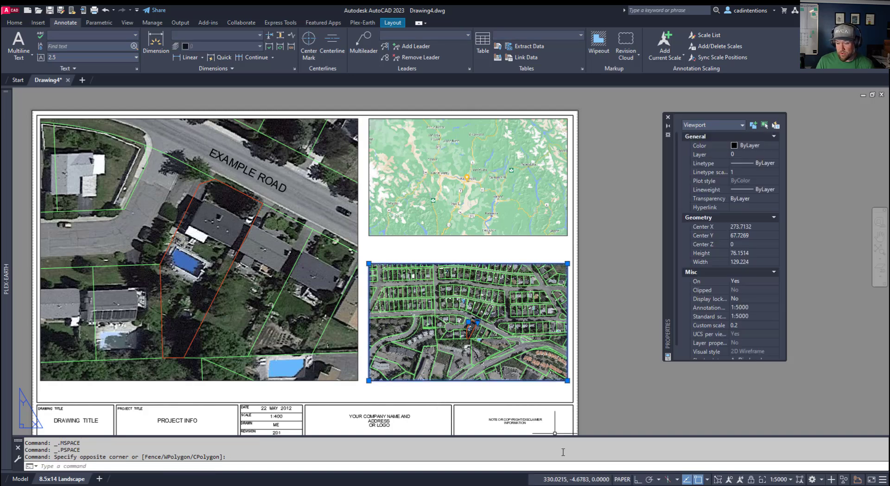
{"action": "left_click", "coordinate": [751, 480]}
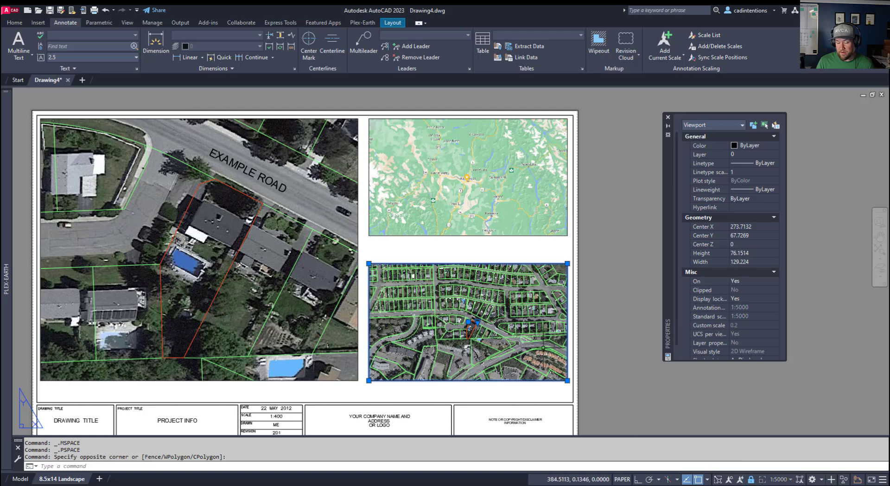
{"action": "key", "text": "Escape"}
Step: Lock the display of the aerial and regional map viewports together, reselect them to verify the lock, and clear the selection
{"action": "left_click", "coordinate": [430, 252]}
{"action": "left_click", "coordinate": [329, 221]}
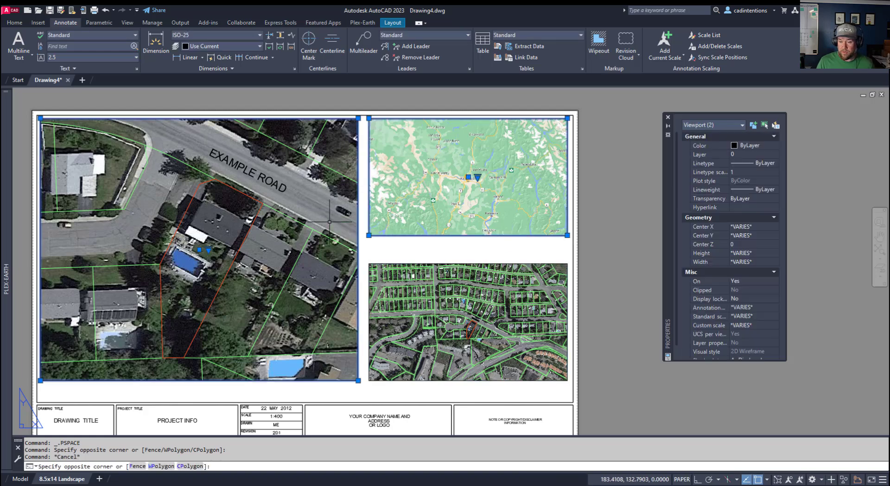
{"action": "right_click", "coordinate": [427, 255]}
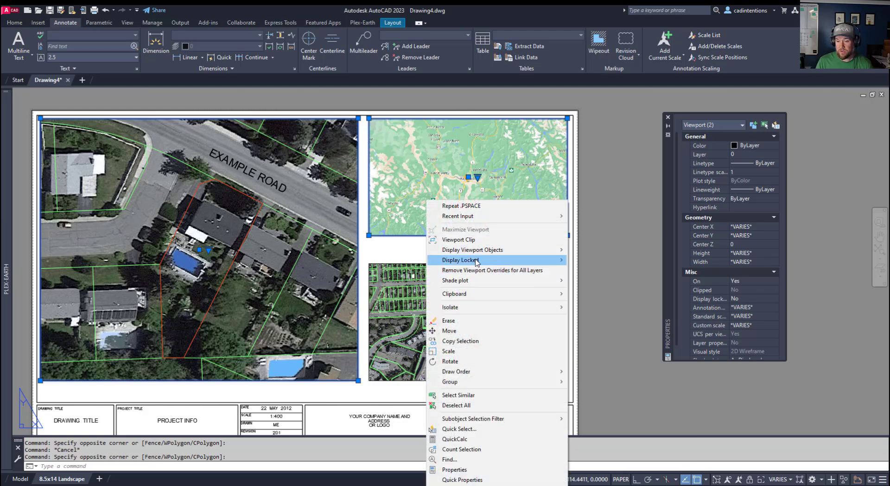
{"action": "mouse_move", "coordinate": [475, 259]}
{"action": "left_click", "coordinate": [587, 261]}
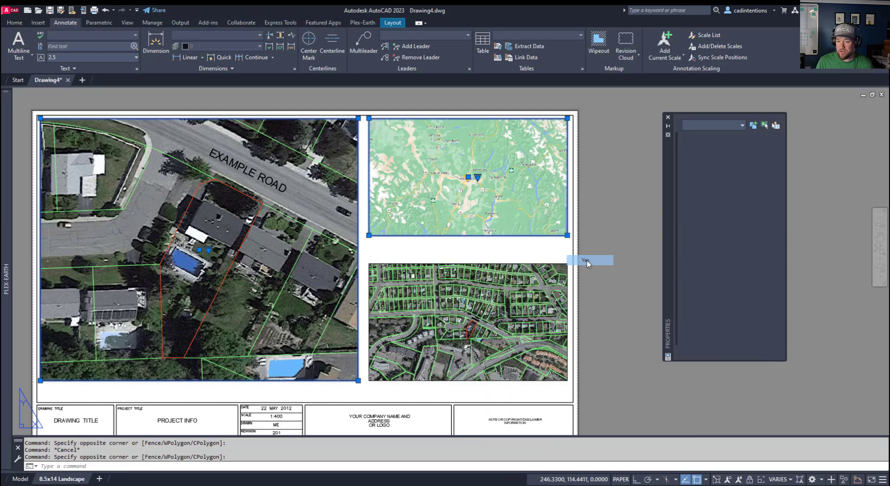
{"action": "left_click_drag", "start_coordinate": [454, 242], "coordinate": [450, 229]}
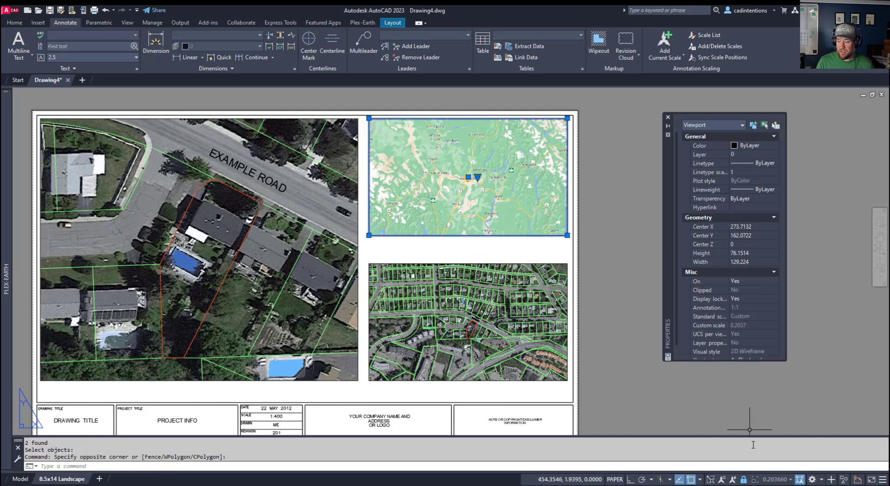
{"action": "key", "text": "Escape"}
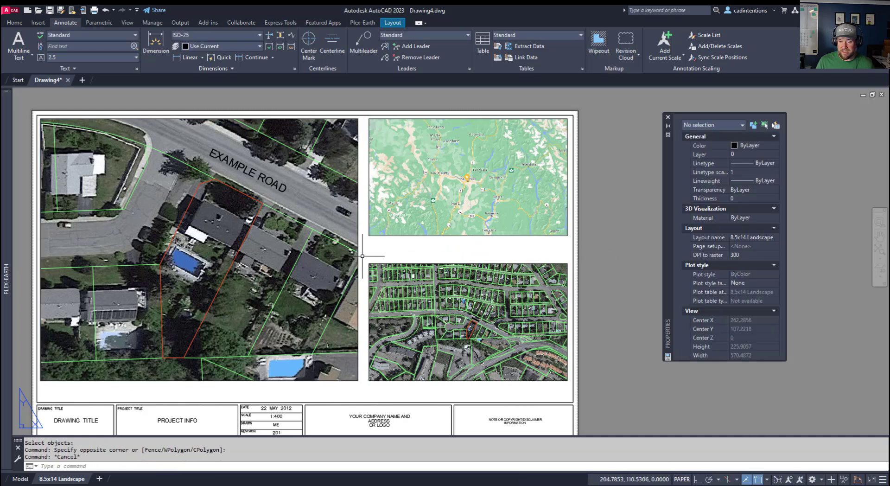
{"action": "left_click_drag", "start_coordinate": [366, 247], "coordinate": [336, 246]}
{"action": "key", "text": "Escape"}
{"action": "key", "text": "Escape"}
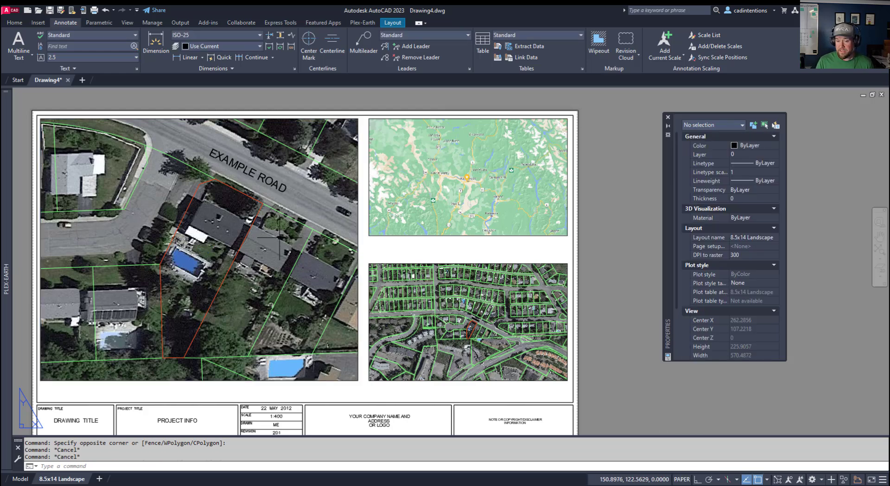
Step: Test the display locks by panning and zooming from inside the layout viewports, then return to paper space
{"action": "double_click", "coordinate": [279, 237]}
{"action": "mouse_move", "coordinate": [280, 238]}
{"action": "middle_mouse_down"}
{"action": "mouse_move", "coordinate": [273, 226]}
{"action": "mouse_move", "coordinate": [219, 227]}
{"action": "mouse_move", "coordinate": [292, 274]}
{"action": "mouse_move", "coordinate": [279, 251]}
{"action": "middle_mouse_up"}
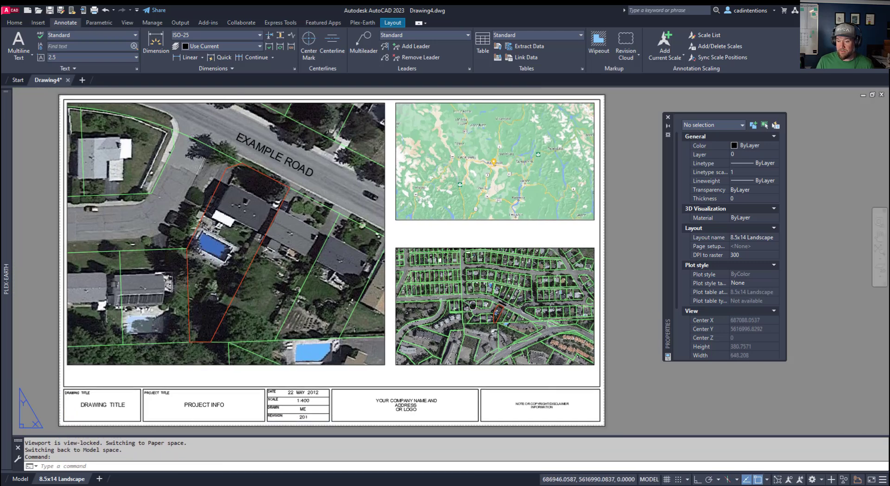
{"action": "middle_click_drag", "start_coordinate": [472, 305], "coordinate": [491, 148]}
{"action": "middle_click_drag", "start_coordinate": [483, 181], "coordinate": [481, 181]}
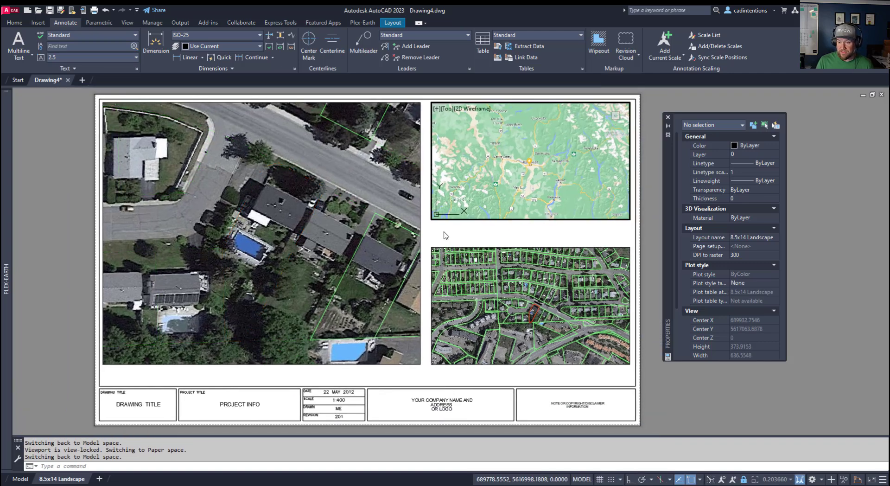
{"action": "double_click", "coordinate": [446, 235]}
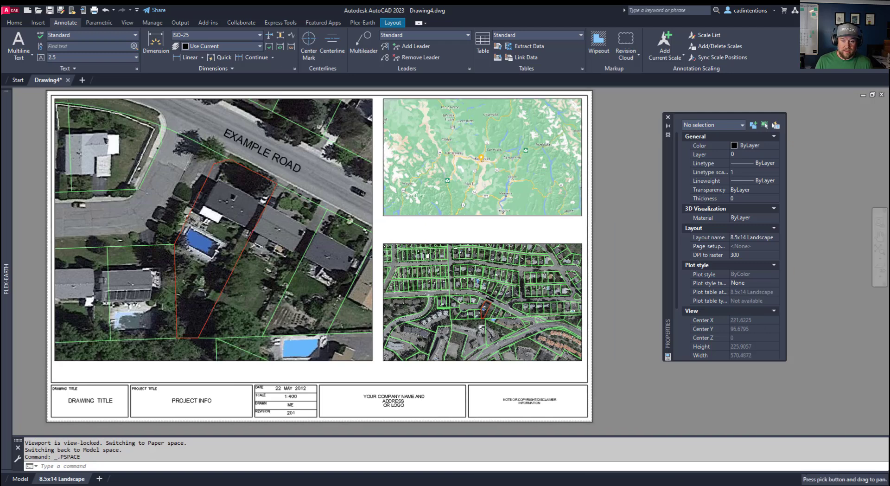
{"action": "middle_click_drag", "start_coordinate": [444, 253], "coordinate": [396, 250]}
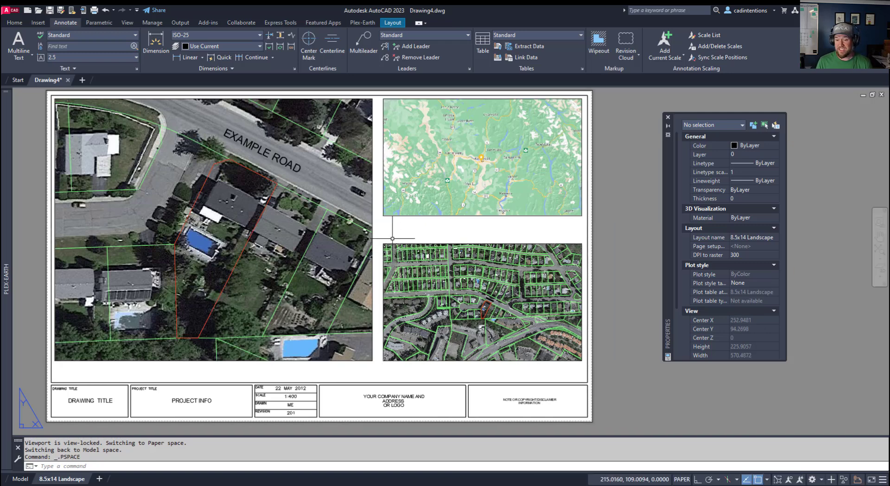
Step: Check the neighborhood viewport's Display Locked option, toggle its lock off and back on, and deselect it
{"action": "left_click", "coordinate": [407, 243]}
{"action": "left_click", "coordinate": [413, 251]}
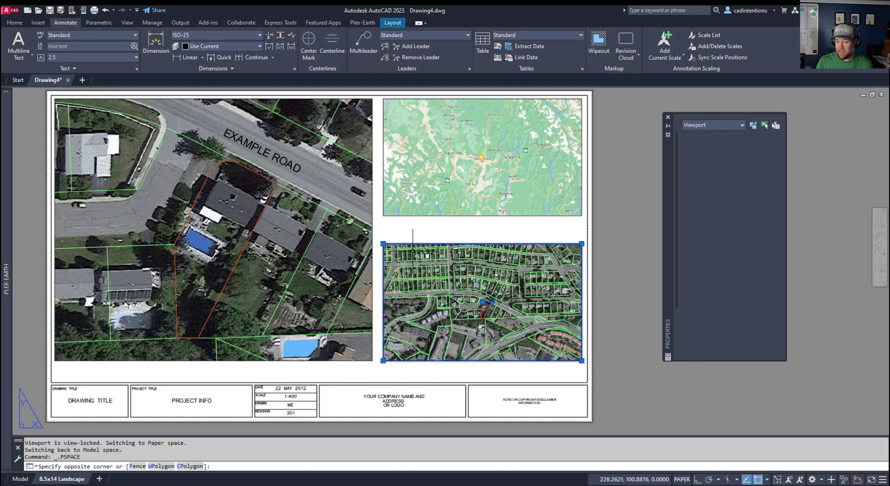
{"action": "left_click", "coordinate": [414, 251]}
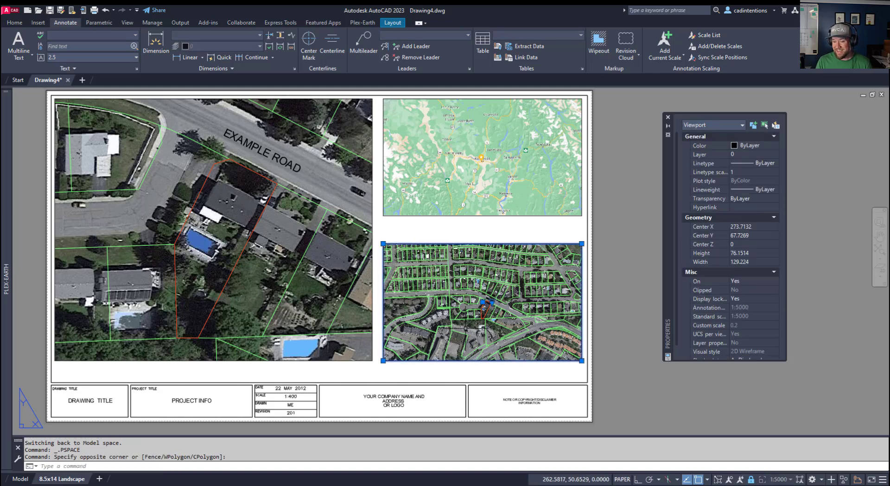
{"action": "right_click", "coordinate": [462, 322]}
{"action": "mouse_move", "coordinate": [522, 82]}
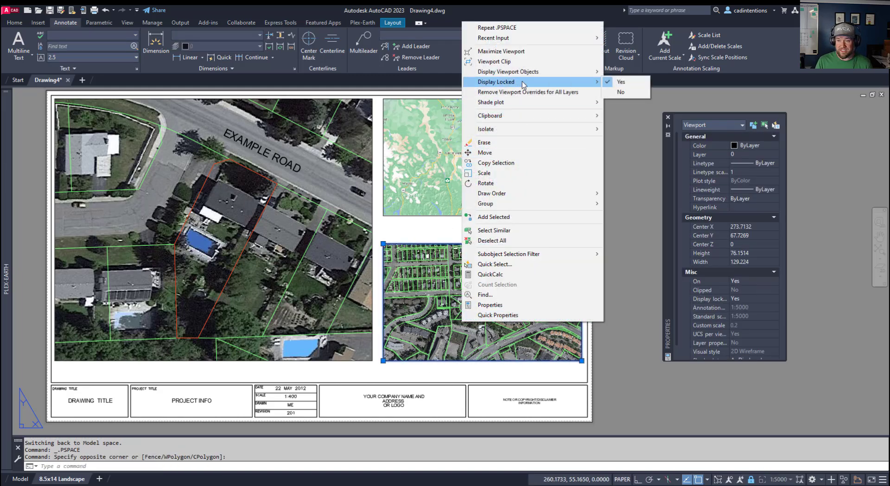
{"action": "left_click", "coordinate": [752, 480]}
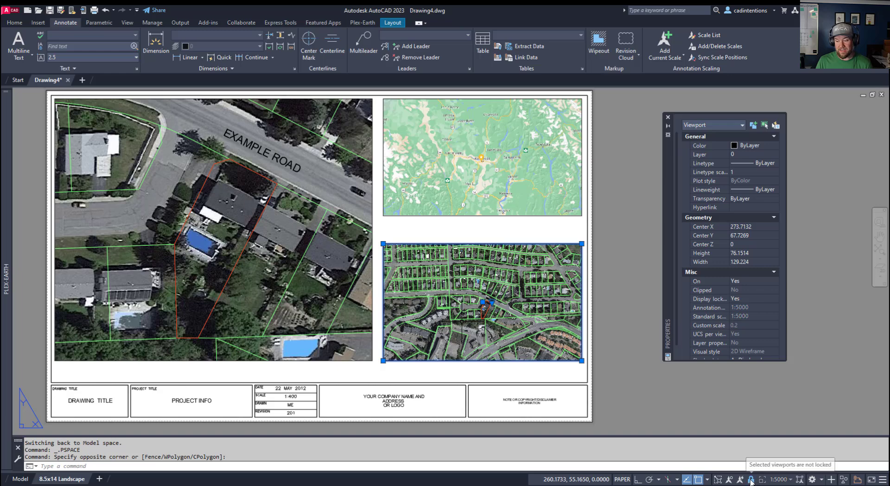
{"action": "left_click", "coordinate": [751, 480]}
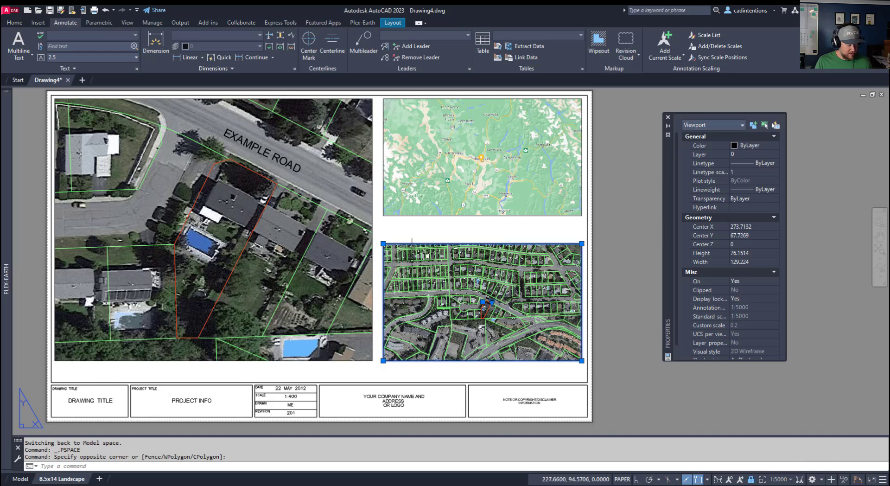
{"action": "key", "text": "Escape"}
{"action": "key", "text": "Escape"}
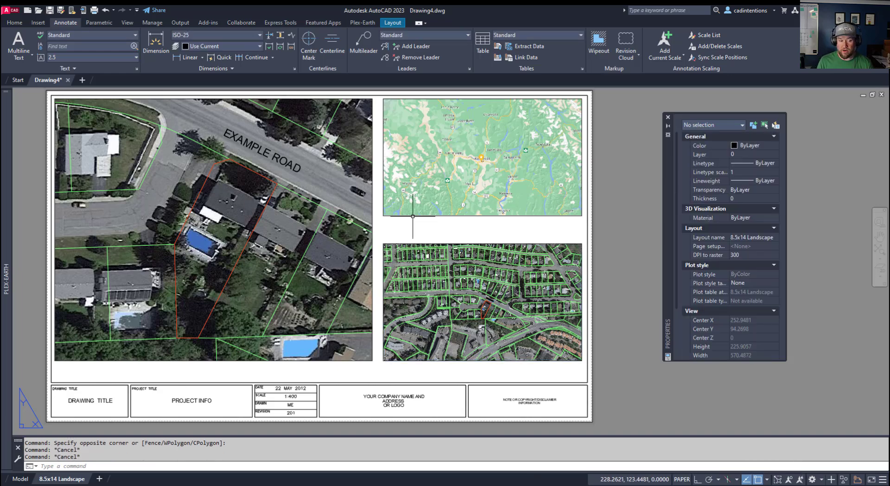
{"action": "key", "text": "Escape"}
Step: Freeze the EXAMPLE ROAD text's layer in the 1:5000 location plan viewport only and check the other viewports
{"action": "middle_click_drag", "start_coordinate": [413, 216], "coordinate": [387, 218]}
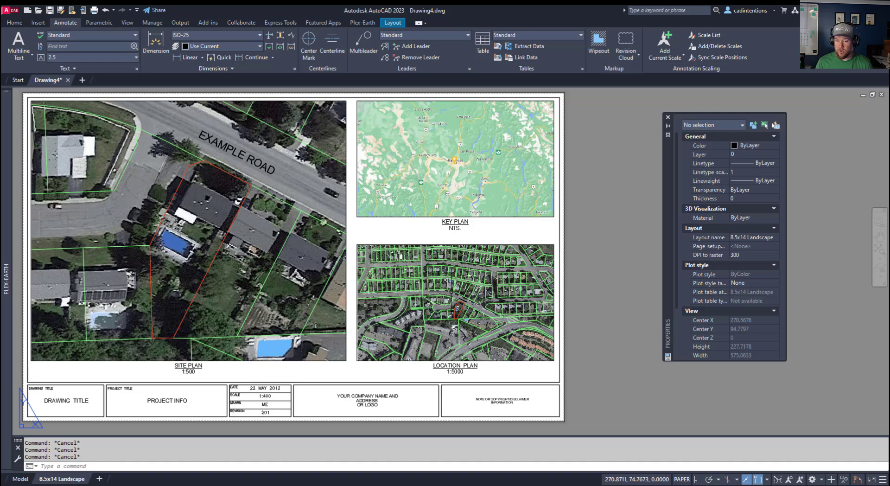
{"action": "middle_click_drag", "start_coordinate": [421, 327], "coordinate": [425, 334]}
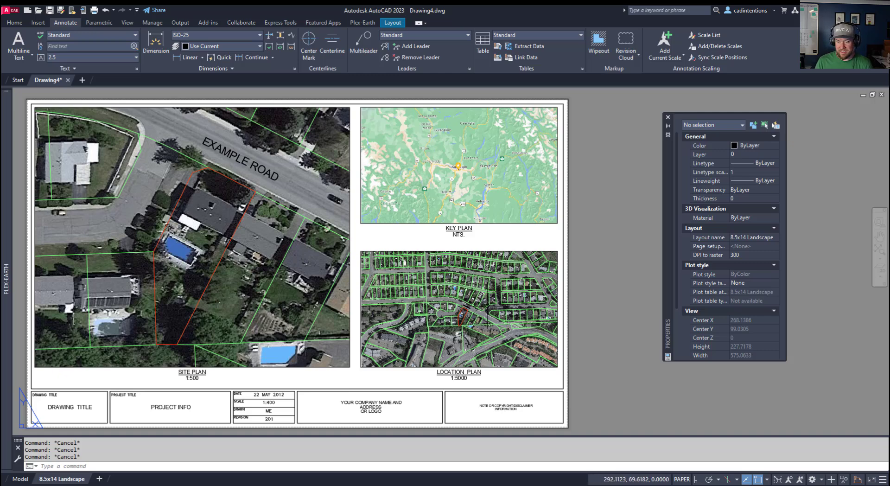
{"action": "double_click", "coordinate": [469, 281]}
{"action": "middle_click_drag", "start_coordinate": [469, 281], "coordinate": [427, 267]}
{"action": "scroll", "coordinate": [403, 293], "scroll_direction": "up", "scroll_amount": 3}
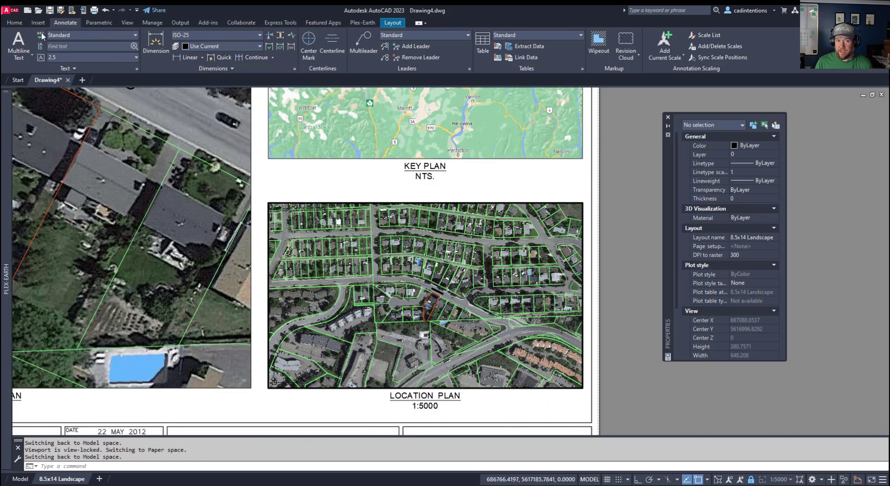
{"action": "left_click", "coordinate": [20, 25]}
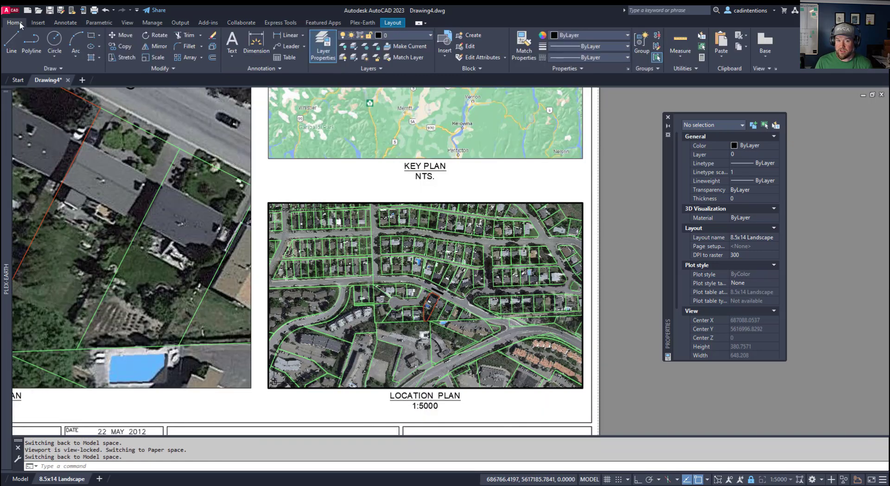
{"action": "left_click", "coordinate": [366, 48]}
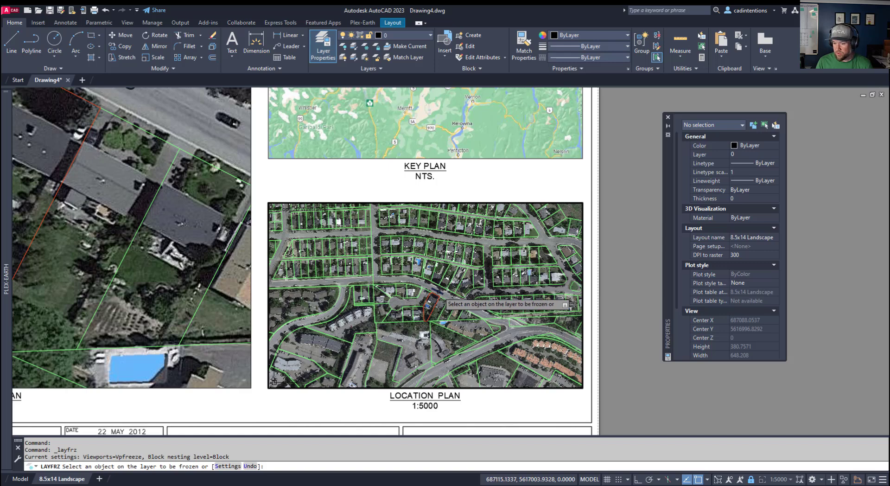
{"action": "left_click", "coordinate": [435, 291]}
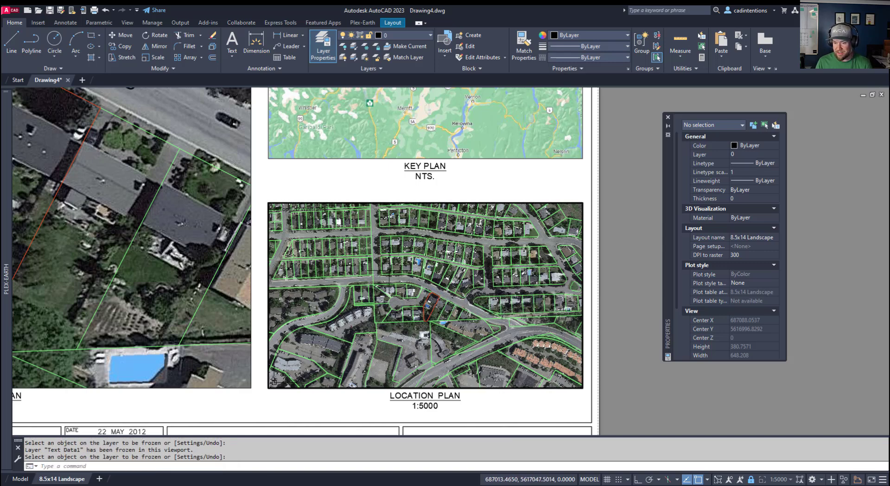
{"action": "key", "text": "Escape"}
{"action": "middle_click_drag", "start_coordinate": [430, 289], "coordinate": [471, 328]}
{"action": "scroll", "coordinate": [478, 337], "scroll_direction": "up", "scroll_amount": 2}
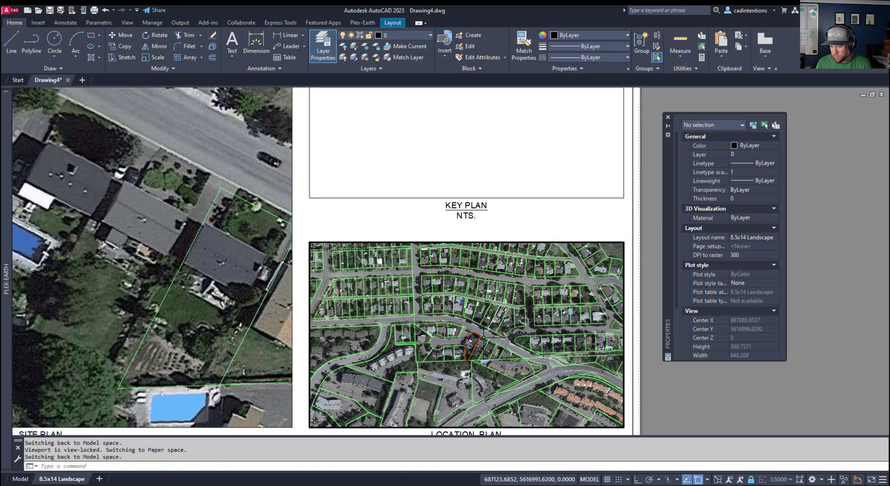
{"action": "scroll", "coordinate": [449, 315], "scroll_direction": "down", "scroll_amount": 2}
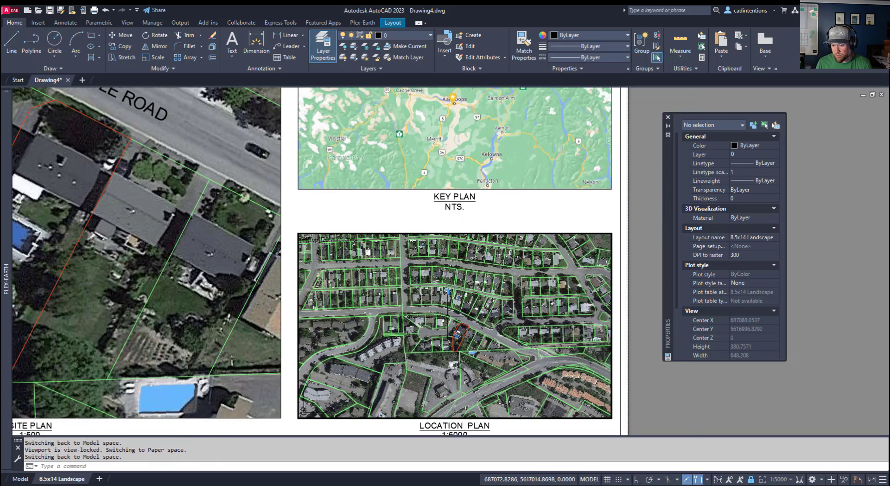
{"action": "scroll", "coordinate": [185, 204], "scroll_direction": "down", "scroll_amount": 2}
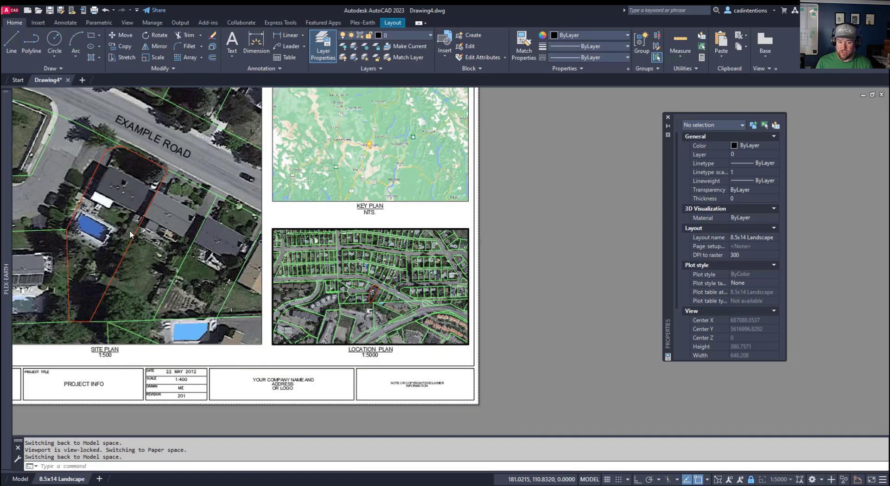
Step: Leave the active location plan viewport for paper space with the full layout sheet in view
{"action": "middle_click_drag", "start_coordinate": [134, 234], "coordinate": [187, 271]}
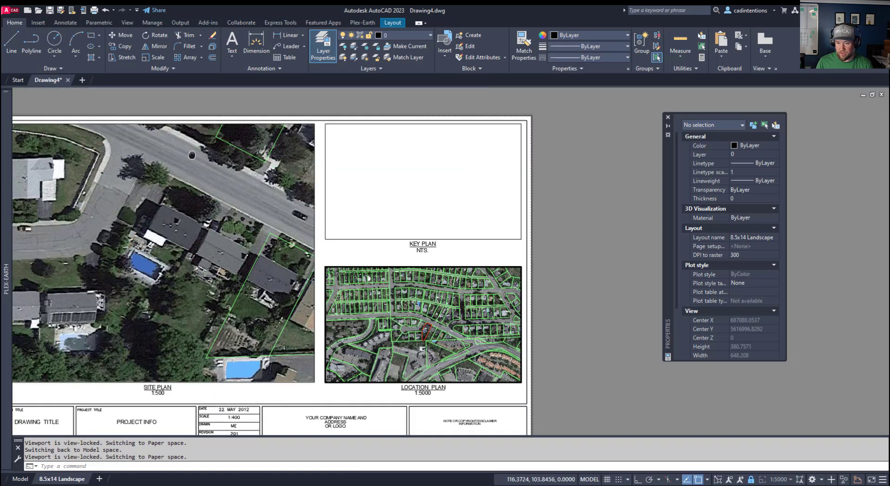
{"action": "double_click", "coordinate": [365, 255]}
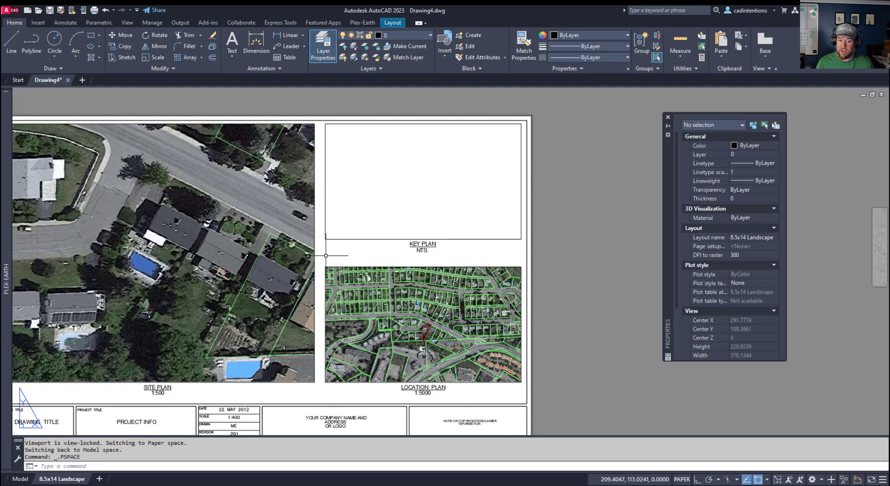
{"action": "key", "text": "Escape"}
{"action": "scroll", "coordinate": [325, 255], "scroll_direction": "down", "scroll_amount": 2}
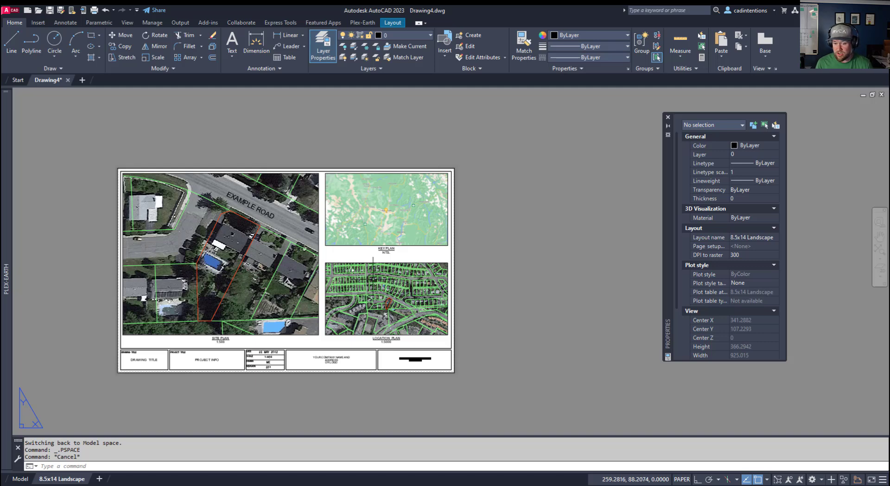
Step: Inspect the Text Data1 layer's current-viewport freeze setting from inside the location plan viewport and return to paper space
{"action": "double_click", "coordinate": [374, 279]}
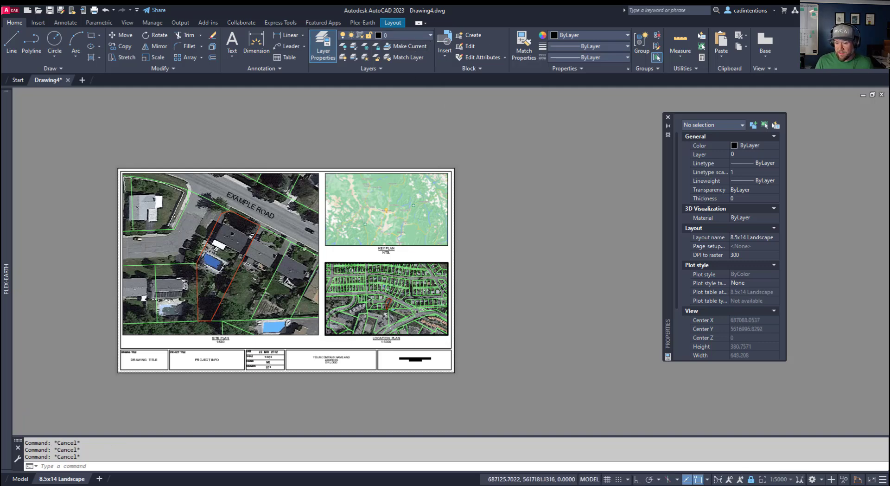
{"action": "left_click", "coordinate": [428, 37]}
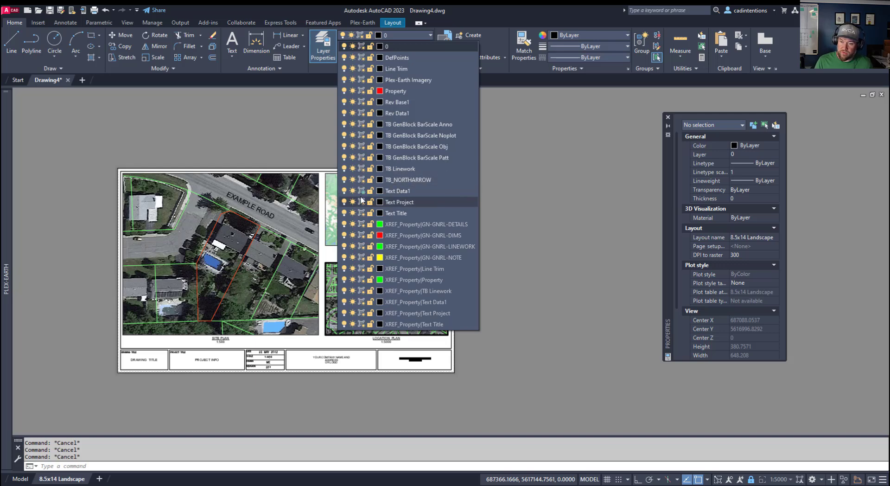
{"action": "left_click", "coordinate": [366, 191]}
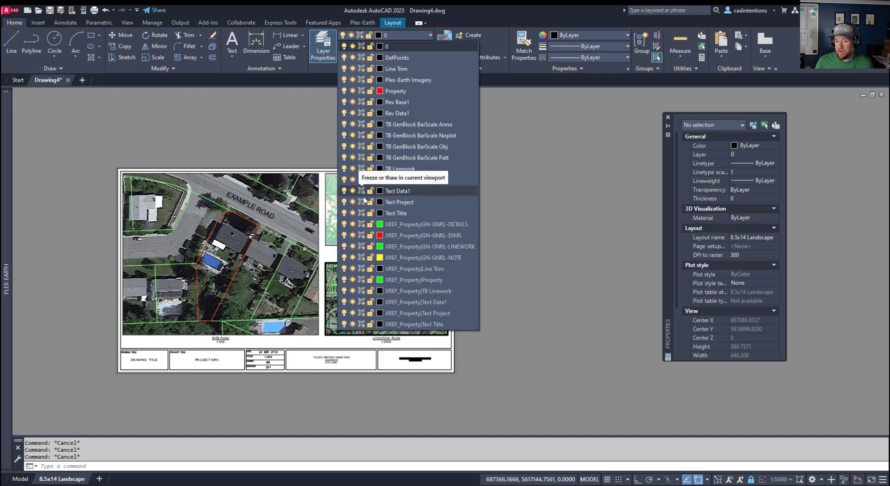
{"action": "left_click", "coordinate": [573, 240]}
{"action": "double_click", "coordinate": [505, 324]}
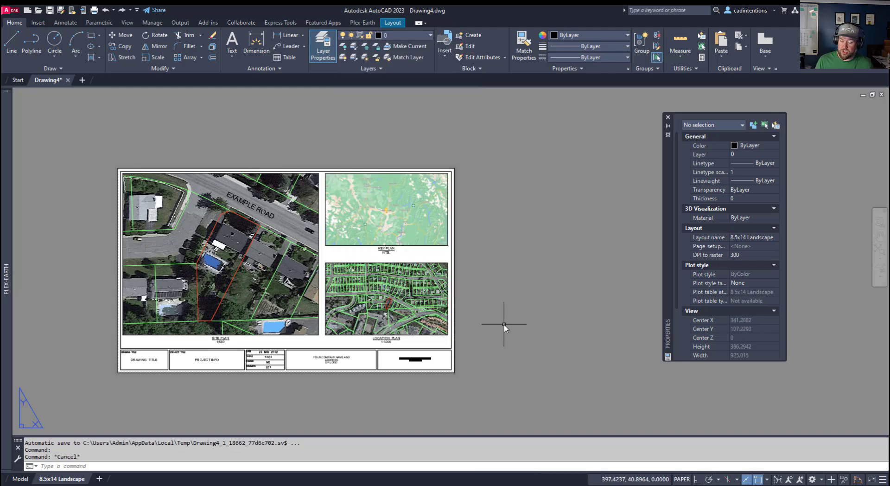